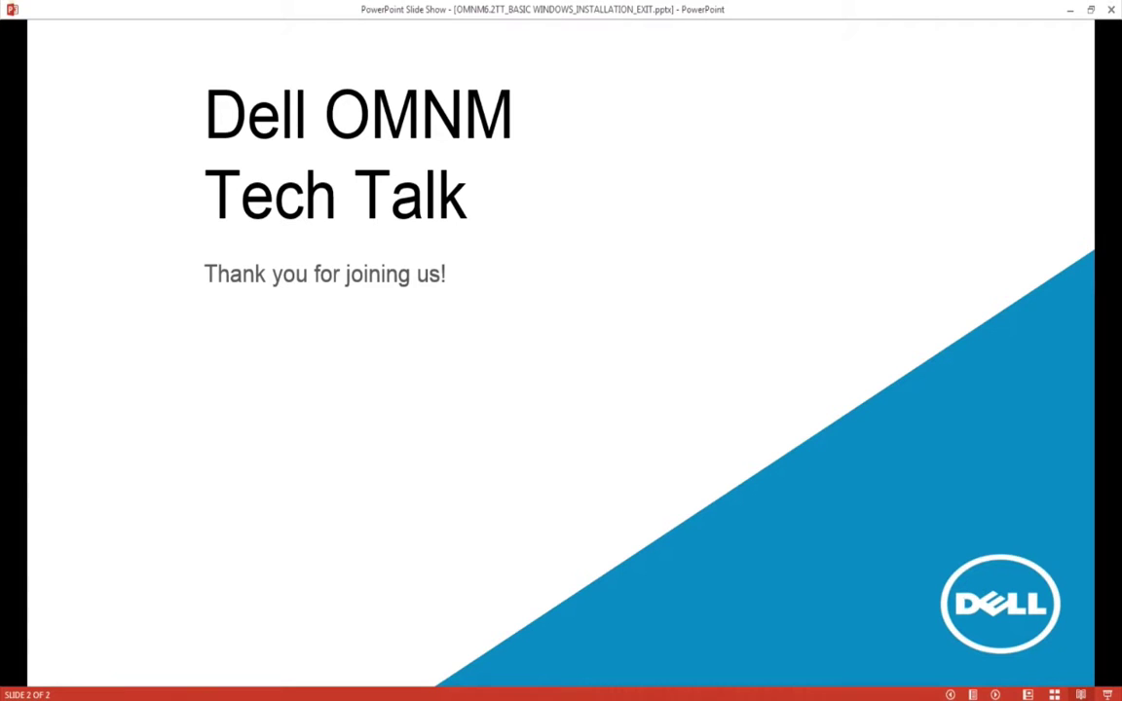
Go back to the presentation's first slide, then put the slide show away to reach the remote desktop session.
{"action": "key", "text": "Left"}
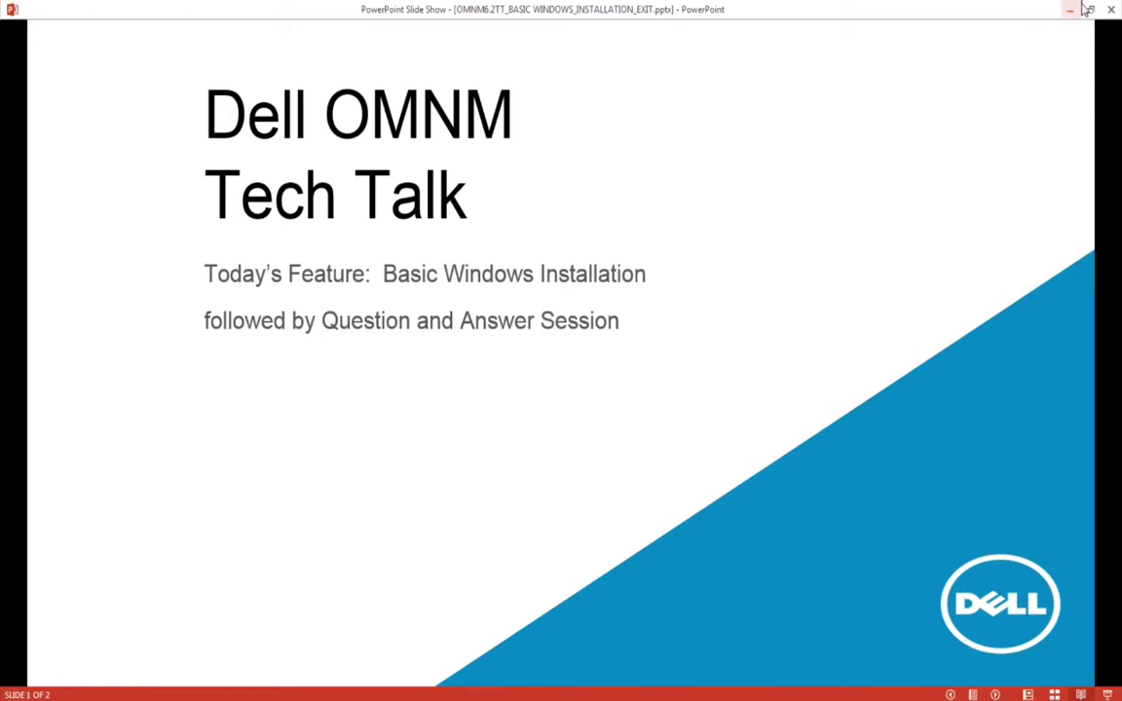
{"action": "left_click_drag", "start_coordinate": [763, 11], "coordinate": [0, 218]}
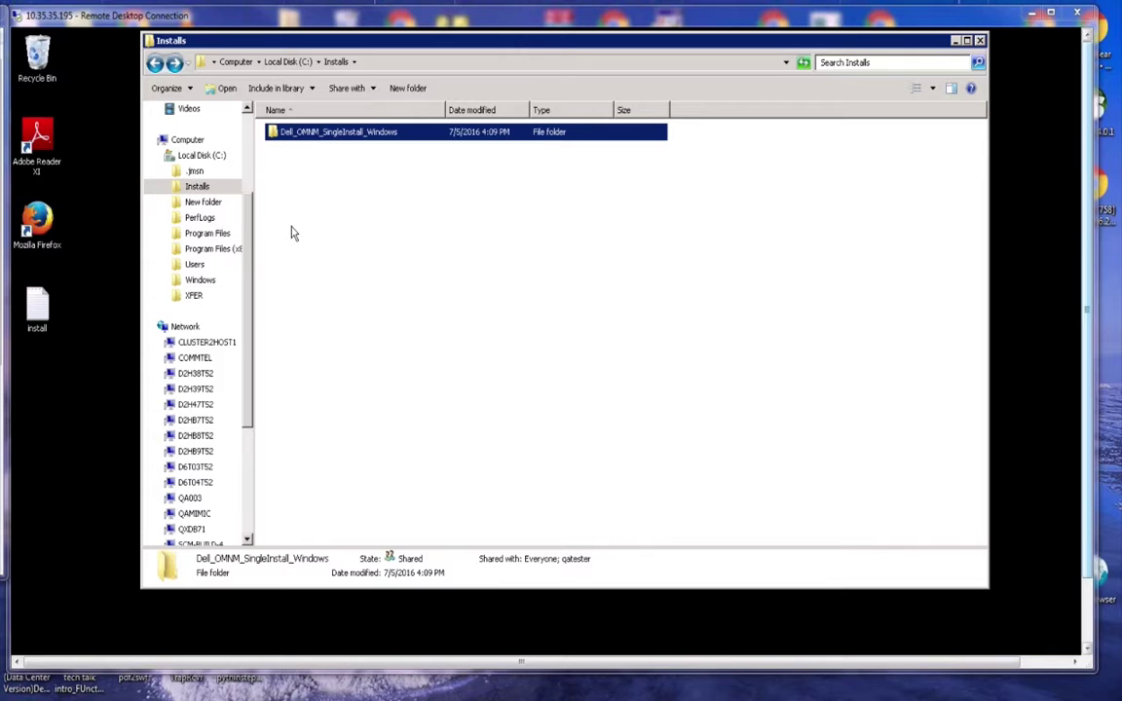
Browse the Dell_OMNM_SingleInstall_Windows package through install and Disk1 to InstData, then return to the package's top folder.
{"action": "double_click", "coordinate": [283, 131]}
{"action": "left_click", "coordinate": [290, 136]}
{"action": "double_click", "coordinate": [290, 133]}
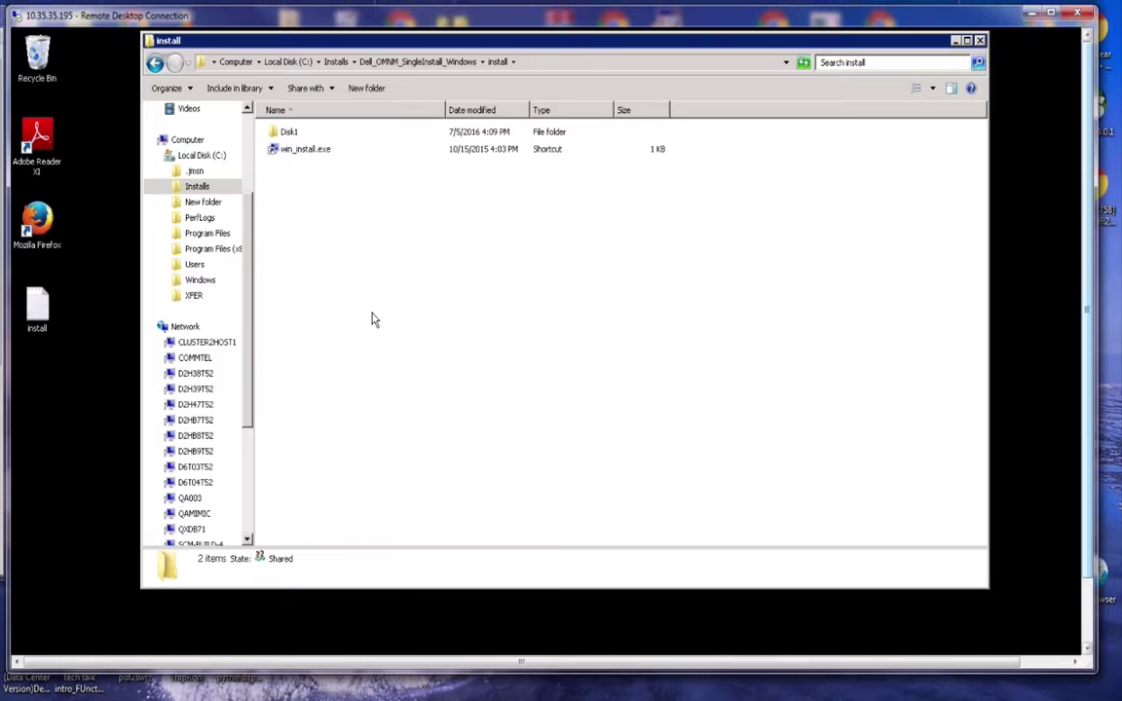
{"action": "double_click", "coordinate": [289, 134]}
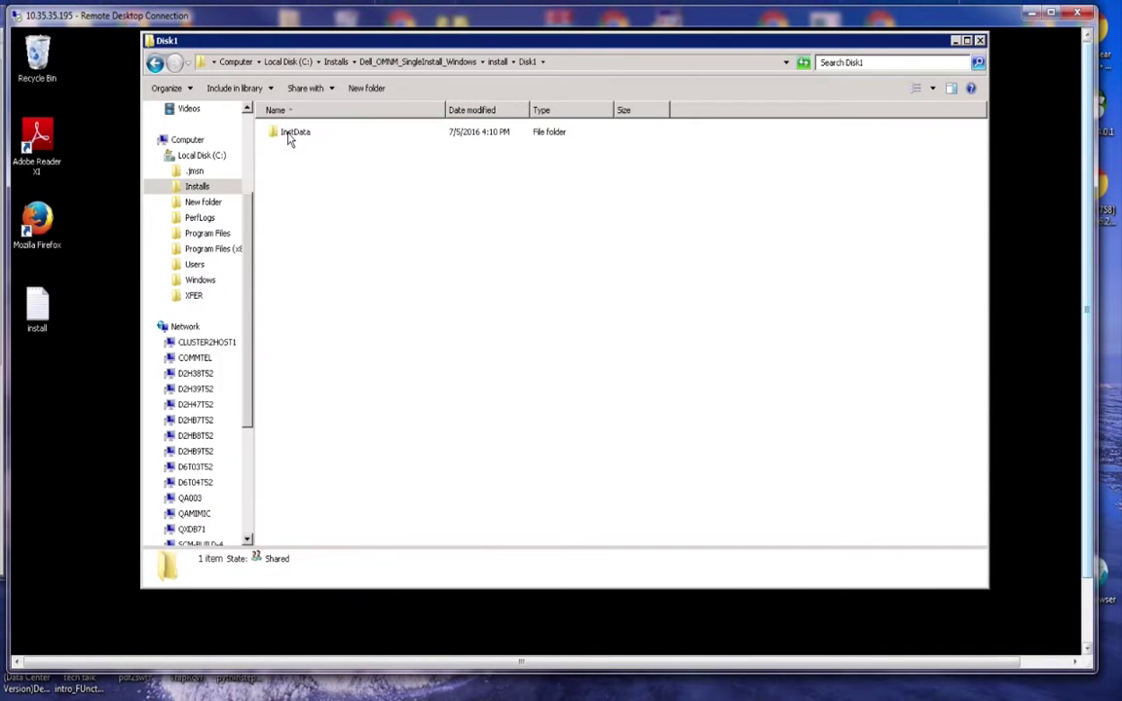
{"action": "double_click", "coordinate": [290, 136]}
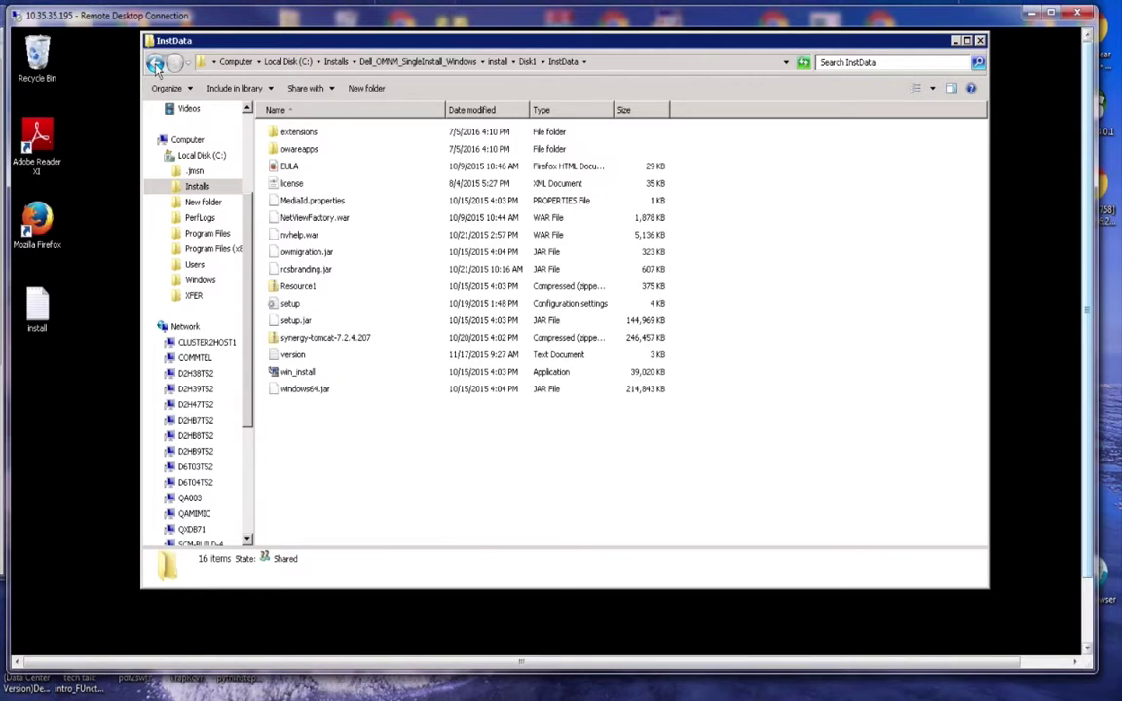
{"action": "left_click", "coordinate": [154, 62]}
{"action": "left_click", "coordinate": [153, 63]}
{"action": "left_click", "coordinate": [154, 62]}
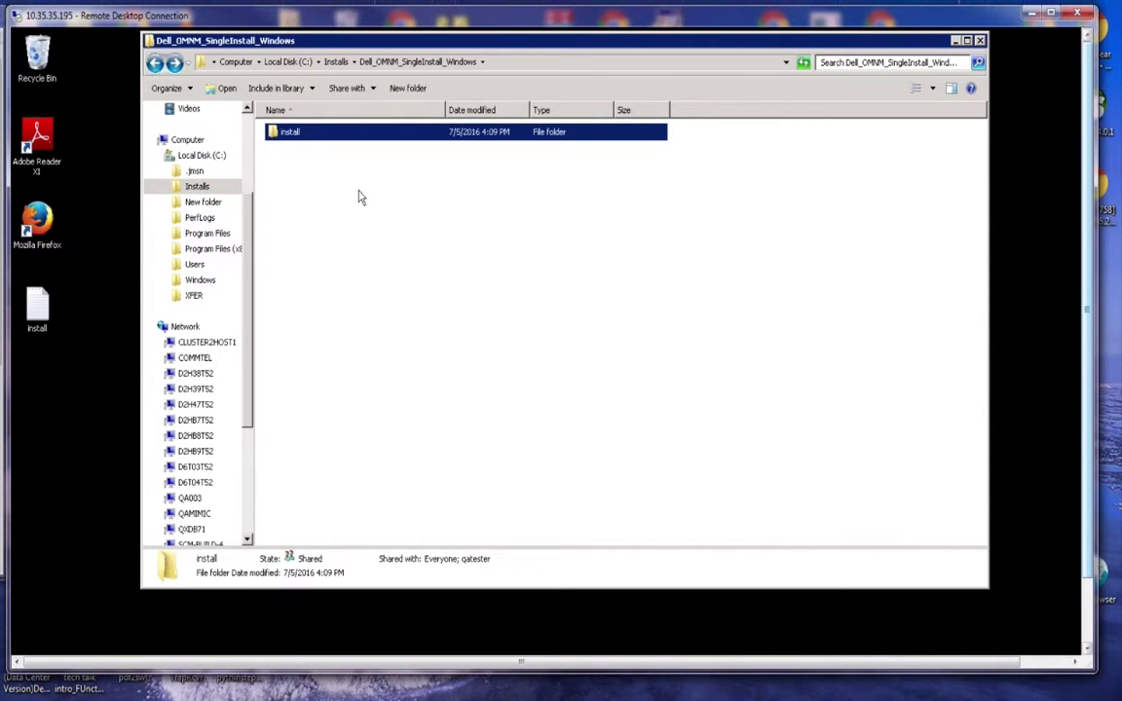
Run win_install.exe from the install folder and advance the wizard to the Software Requirements page.
{"action": "double_click", "coordinate": [292, 137]}
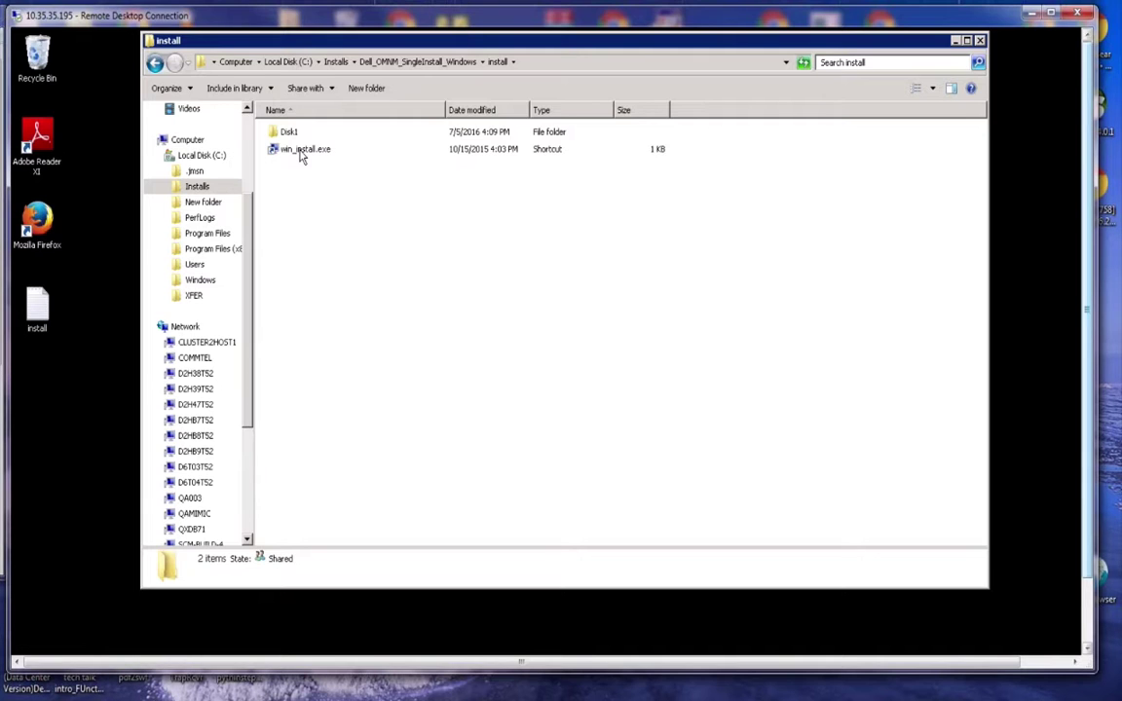
{"action": "double_click", "coordinate": [302, 153]}
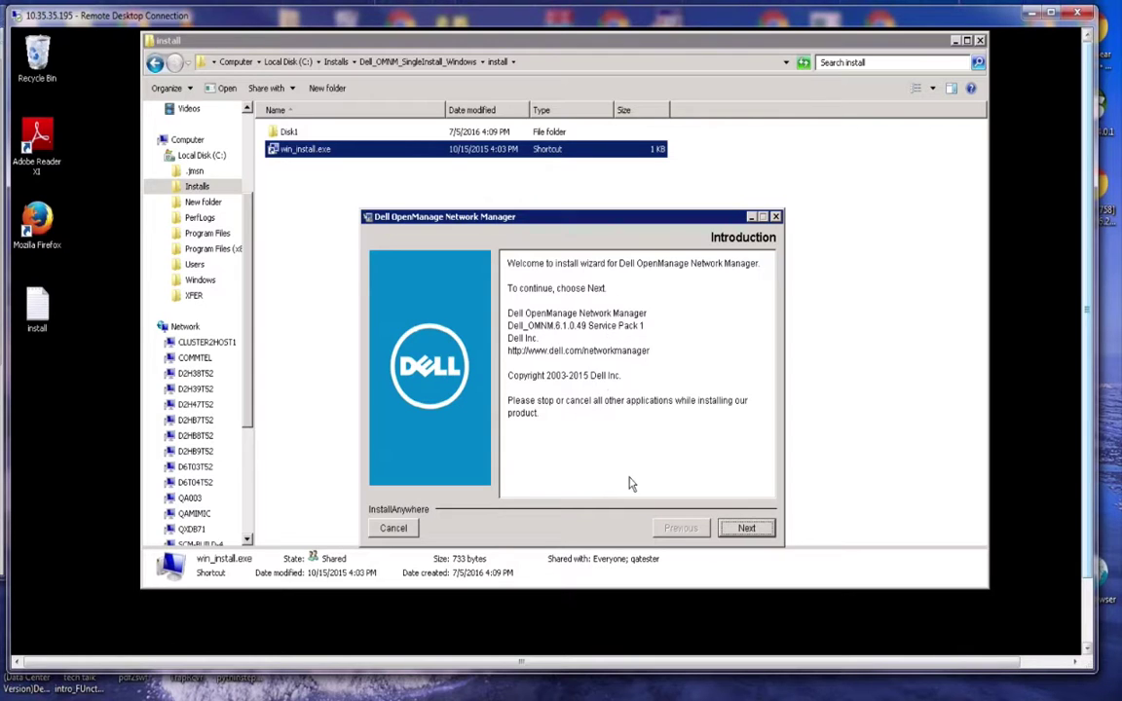
{"action": "left_click", "coordinate": [745, 532]}
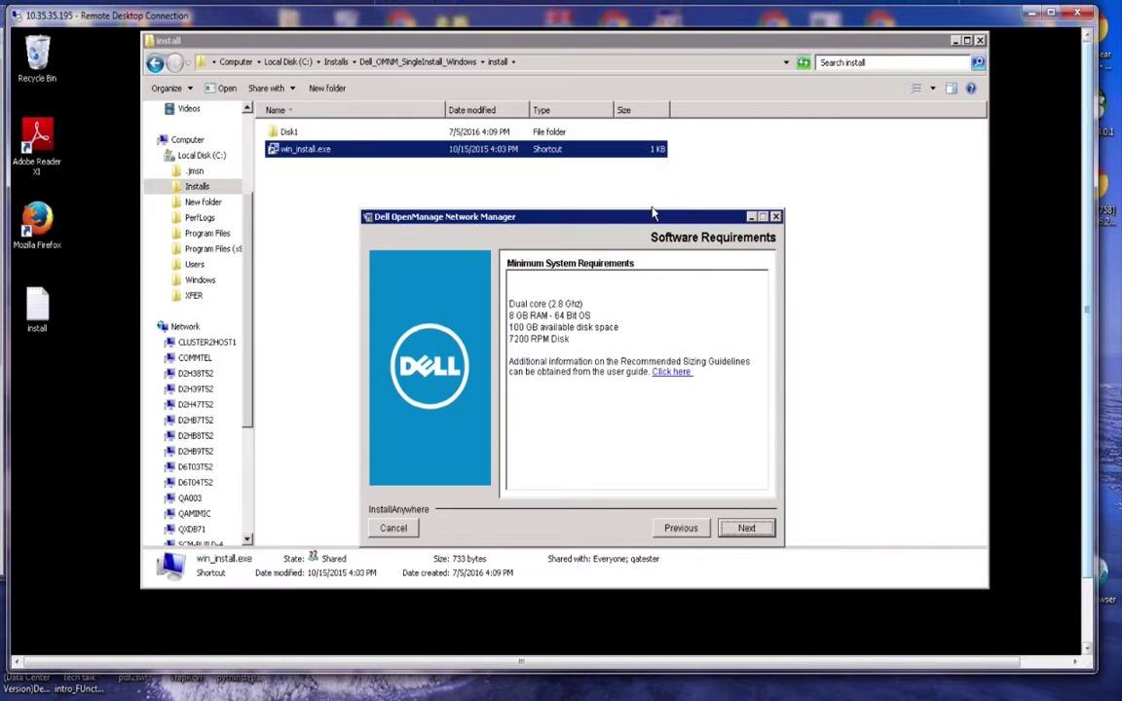
{"action": "left_click_drag", "start_coordinate": [652, 212], "coordinate": [641, 207]}
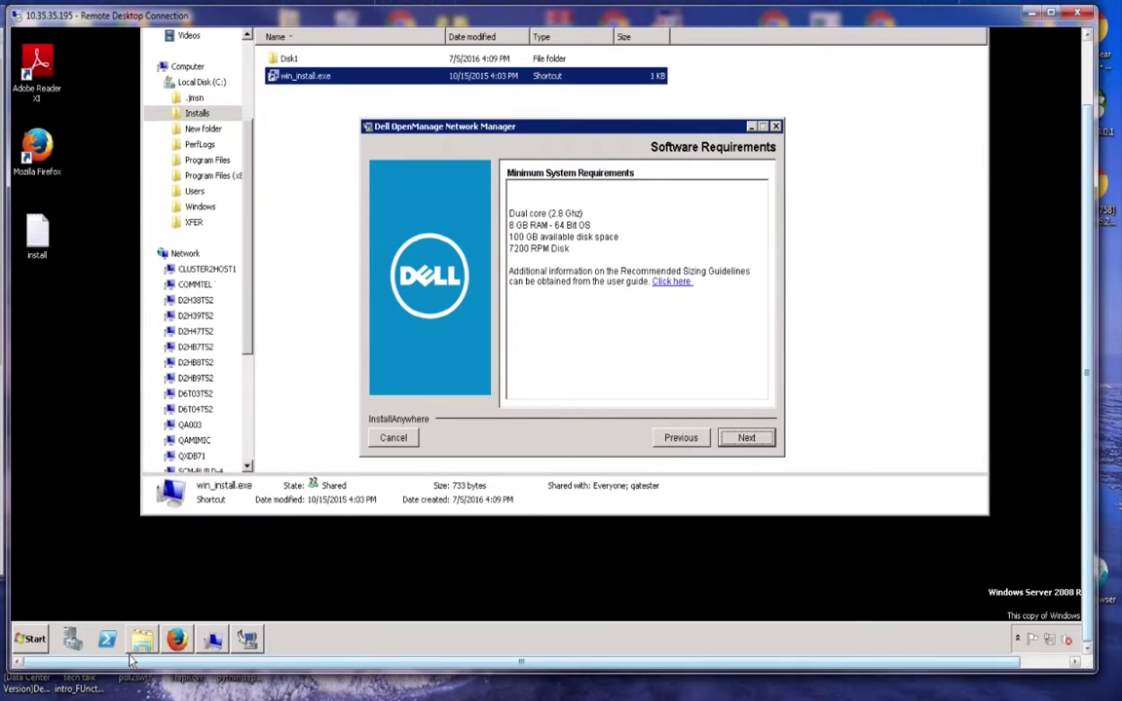
Switch to the user guide in Firefox and examine the Sizing for Standalone Installations table and its footnotes.
{"action": "left_click", "coordinate": [178, 639]}
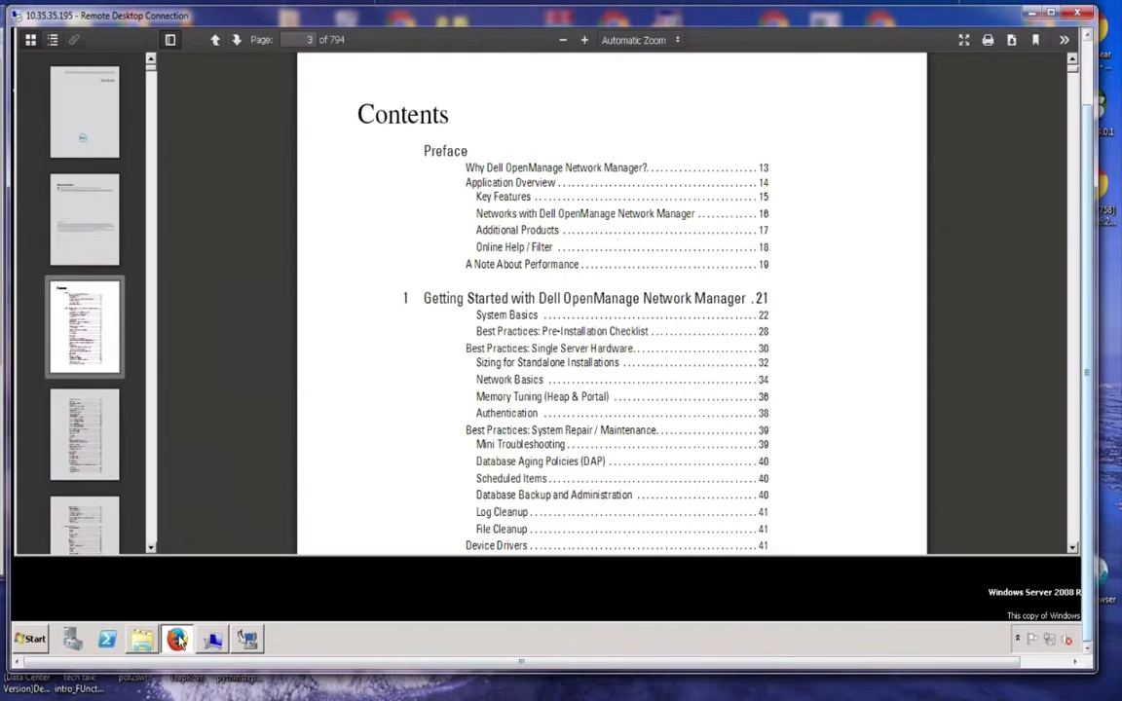
{"action": "left_click", "coordinate": [513, 364]}
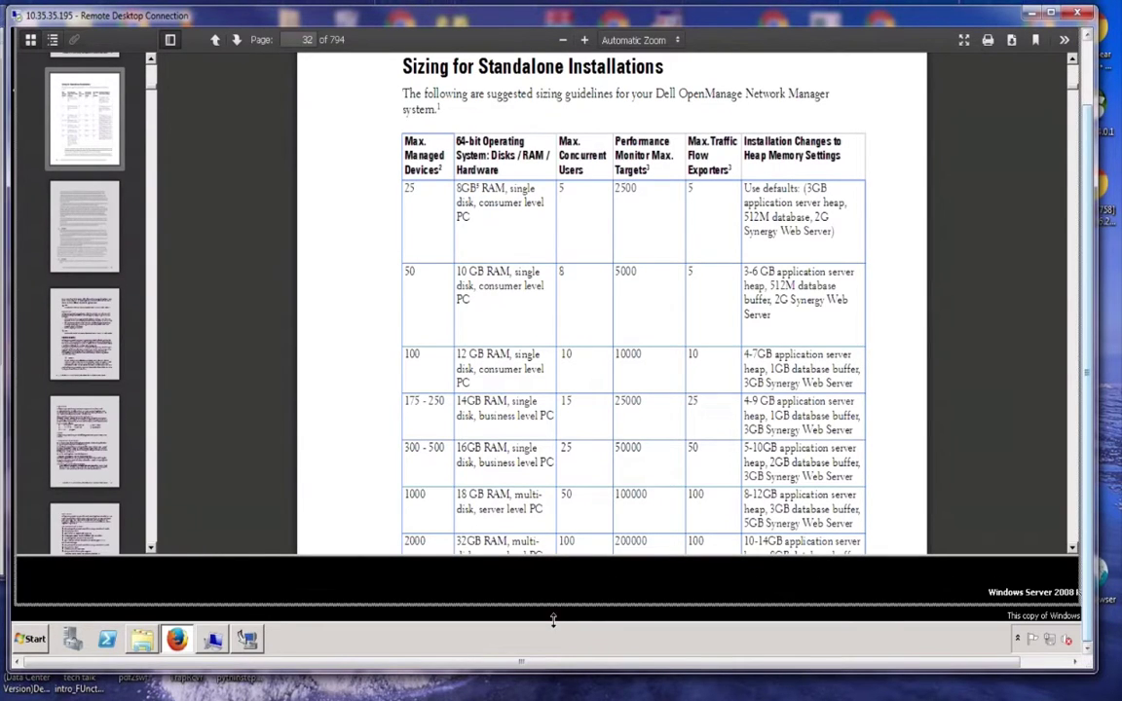
{"action": "mouse_move", "coordinate": [603, 693]}
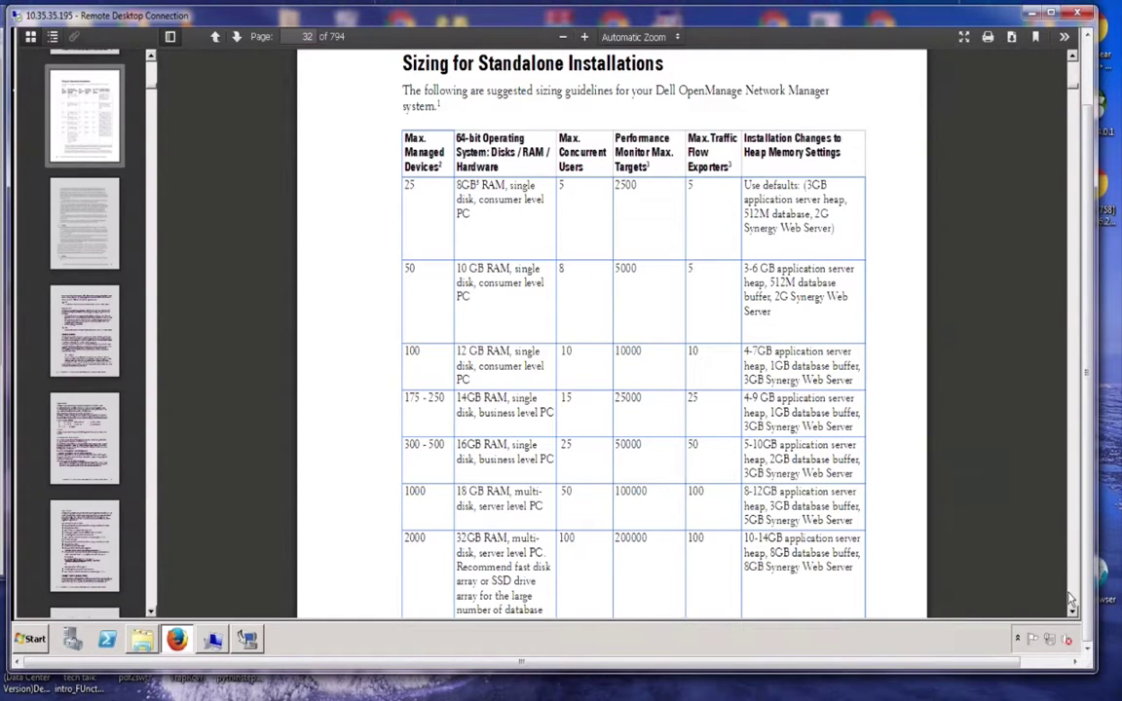
{"action": "scroll", "coordinate": [1072, 616], "scroll_direction": "down", "scroll_amount": 5}
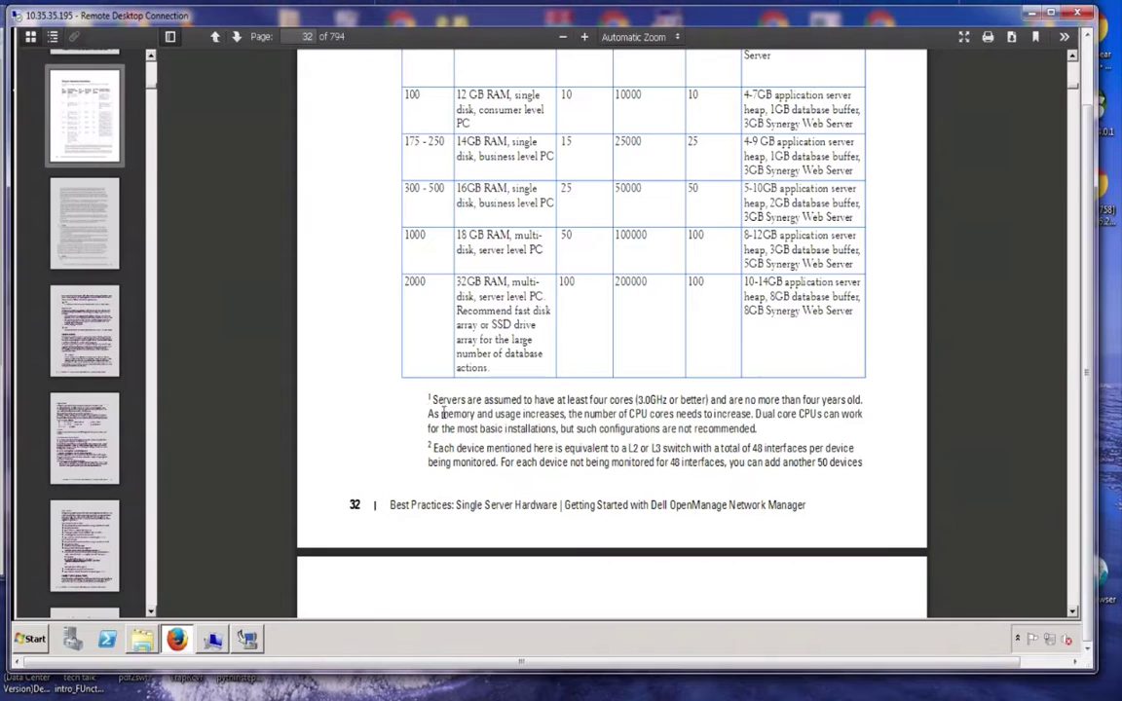
{"action": "left_click", "coordinate": [1074, 61]}
{"action": "scroll", "coordinate": [1074, 60], "scroll_direction": "up", "scroll_amount": 5}
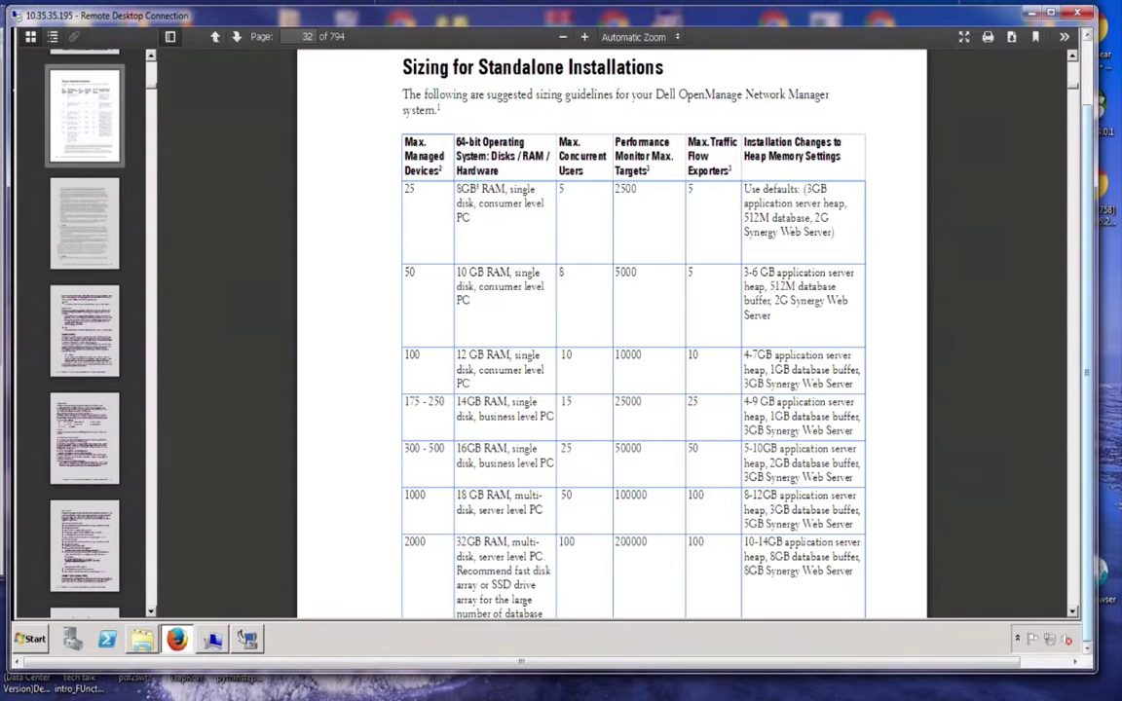
{"action": "left_click", "coordinate": [1074, 612]}
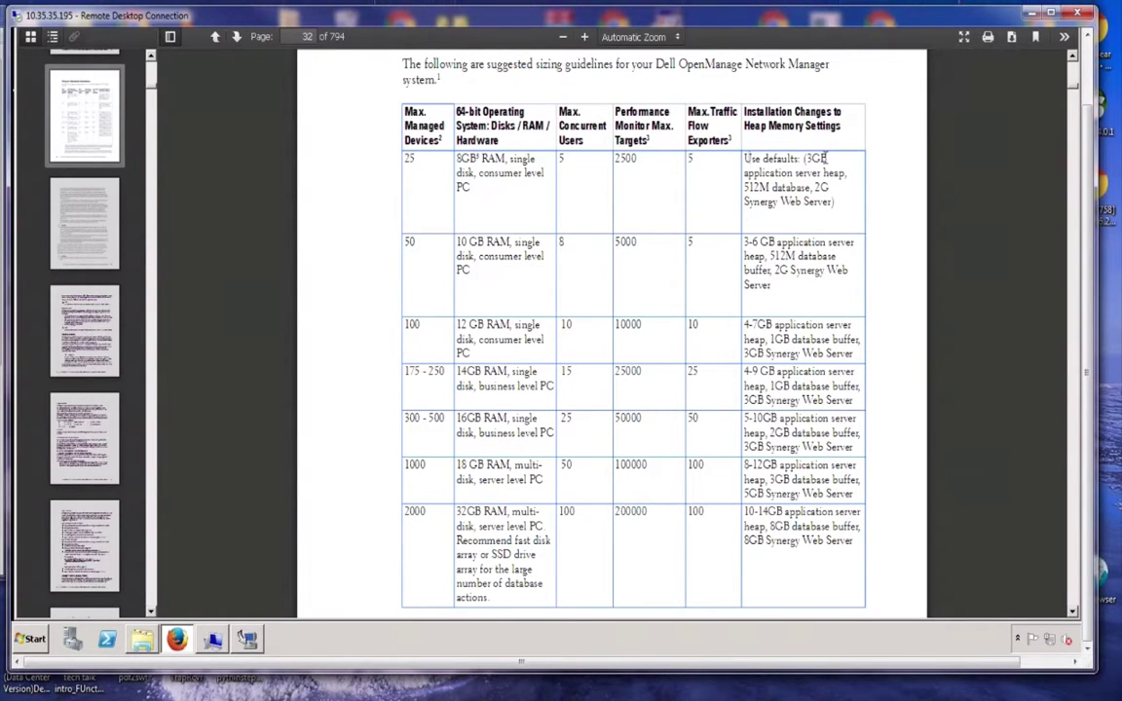
Highlight the default application server heap, database and Synergy Web Server memory values in the 25-device row.
{"action": "left_click_drag", "start_coordinate": [745, 158], "coordinate": [845, 173]}
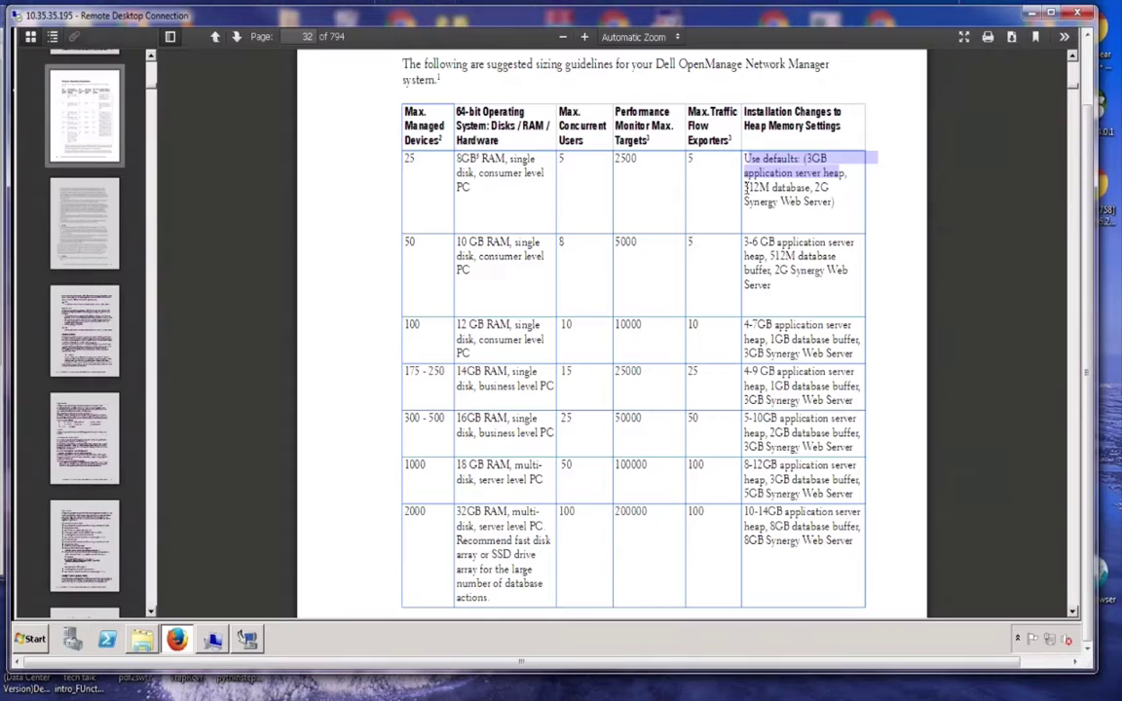
{"action": "left_click_drag", "start_coordinate": [745, 187], "coordinate": [813, 188]}
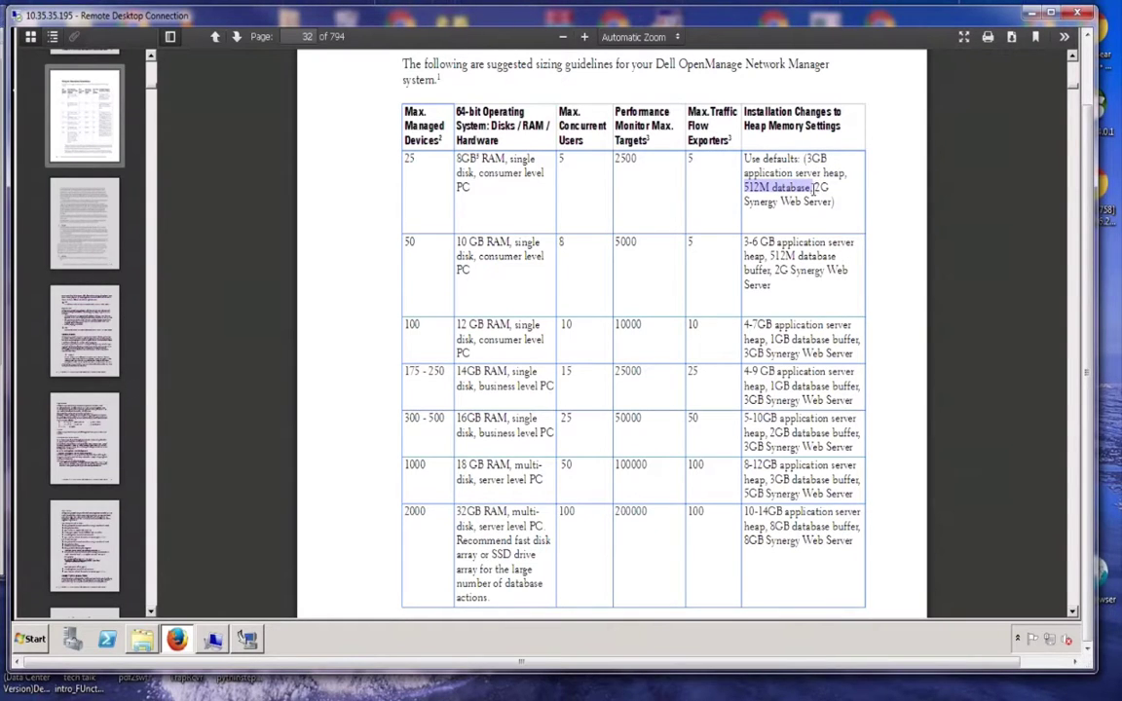
{"action": "left_click", "coordinate": [815, 192]}
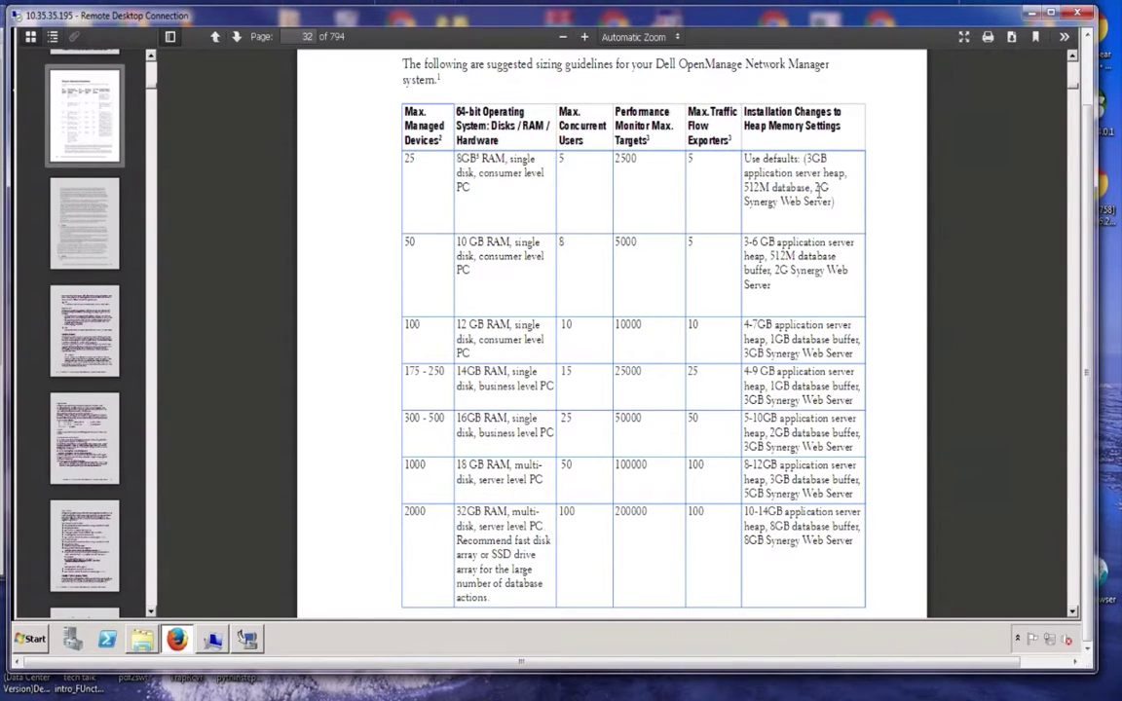
{"action": "left_click_drag", "start_coordinate": [815, 188], "coordinate": [833, 203]}
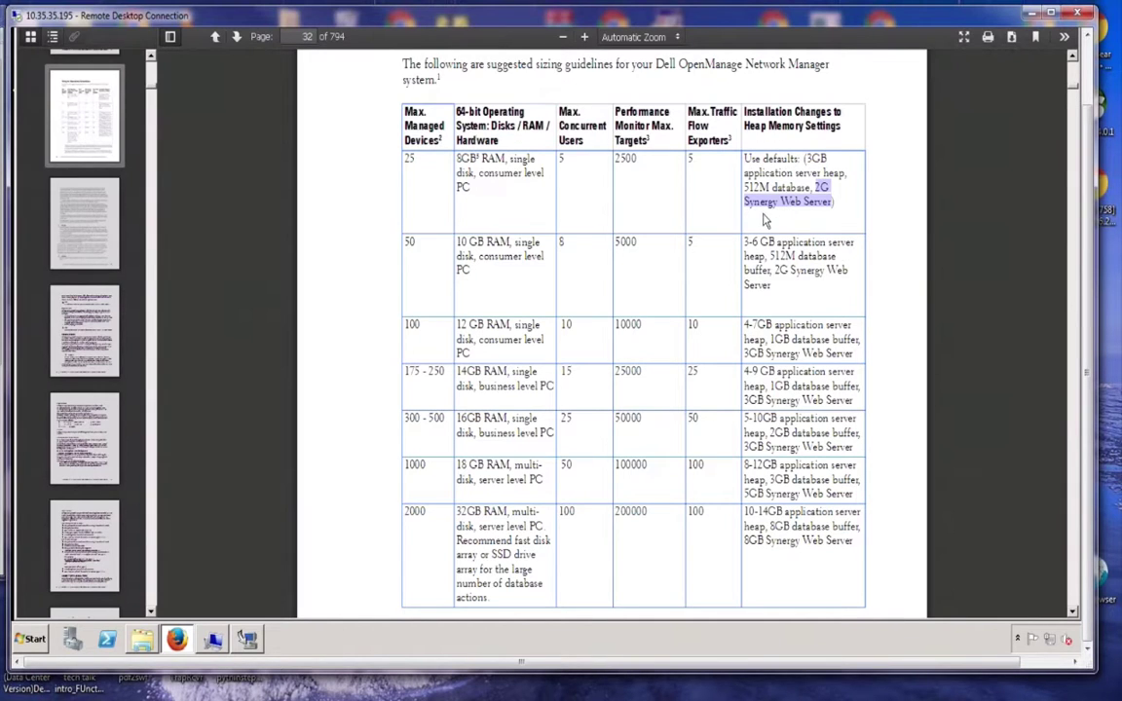
{"action": "left_click_drag", "start_coordinate": [804, 158], "coordinate": [827, 159]}
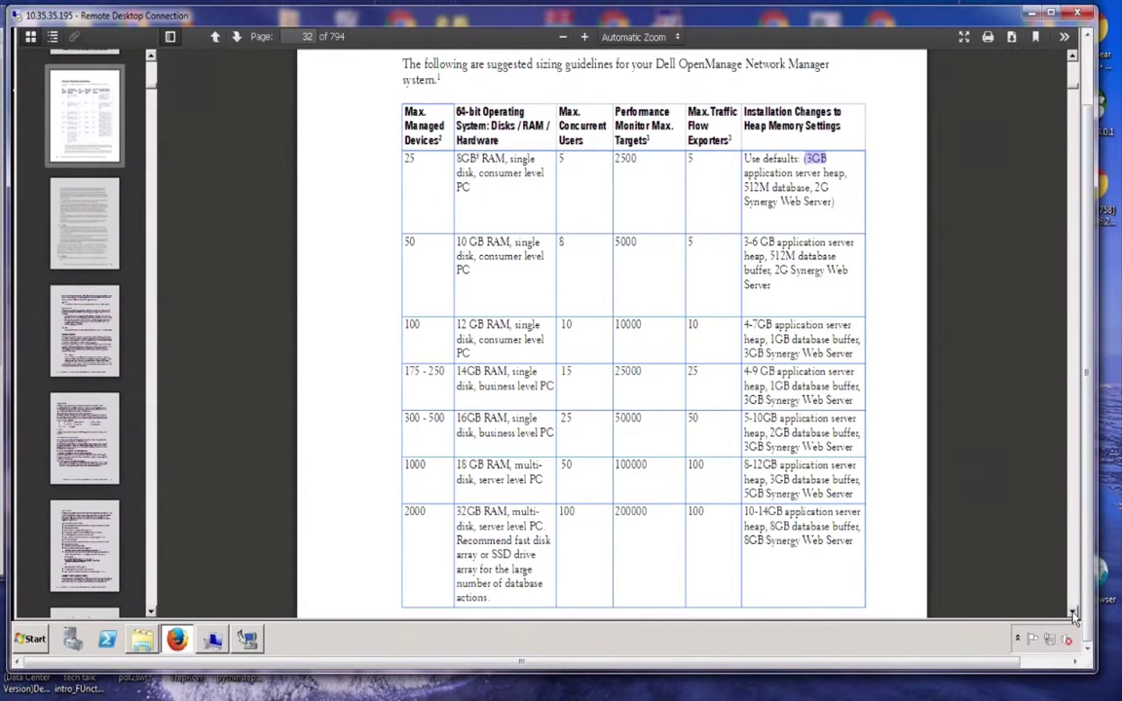
Review the 2000-device row, highlighting its fast disk array or SSD recommendation and its database buffer setting.
{"action": "left_click_drag", "start_coordinate": [1074, 615], "coordinate": [1074, 616]}
{"action": "left_click_drag", "start_coordinate": [1071, 64], "coordinate": [1071, 64]}
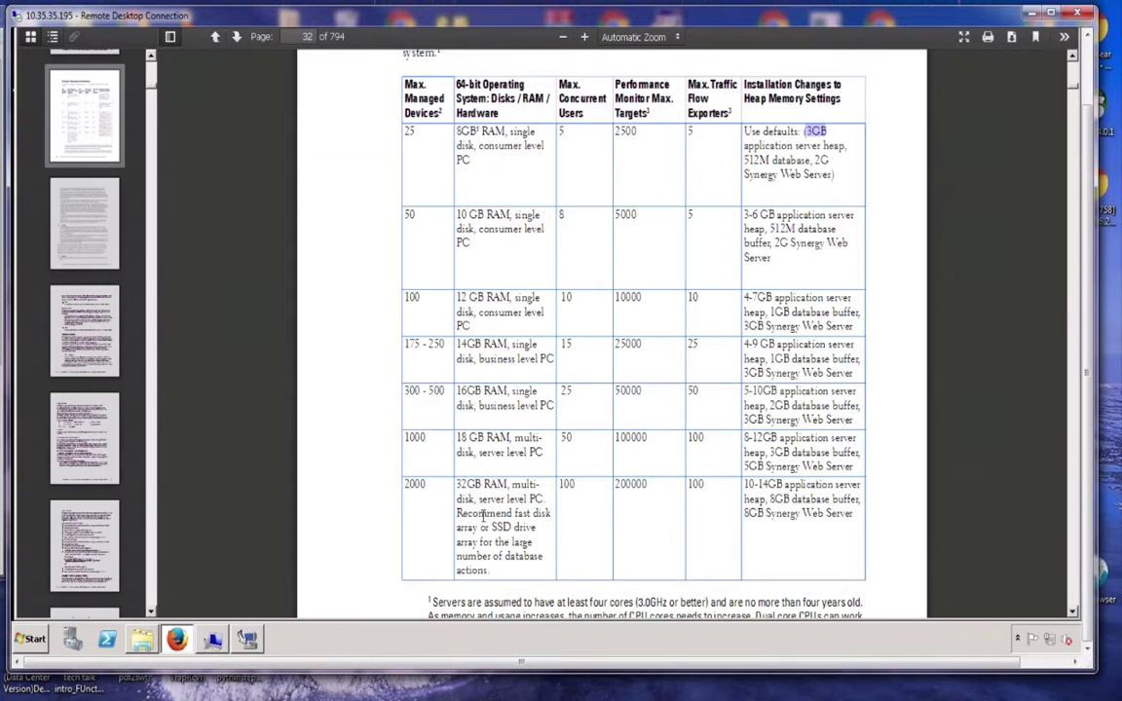
{"action": "left_click_drag", "start_coordinate": [455, 513], "coordinate": [533, 543]}
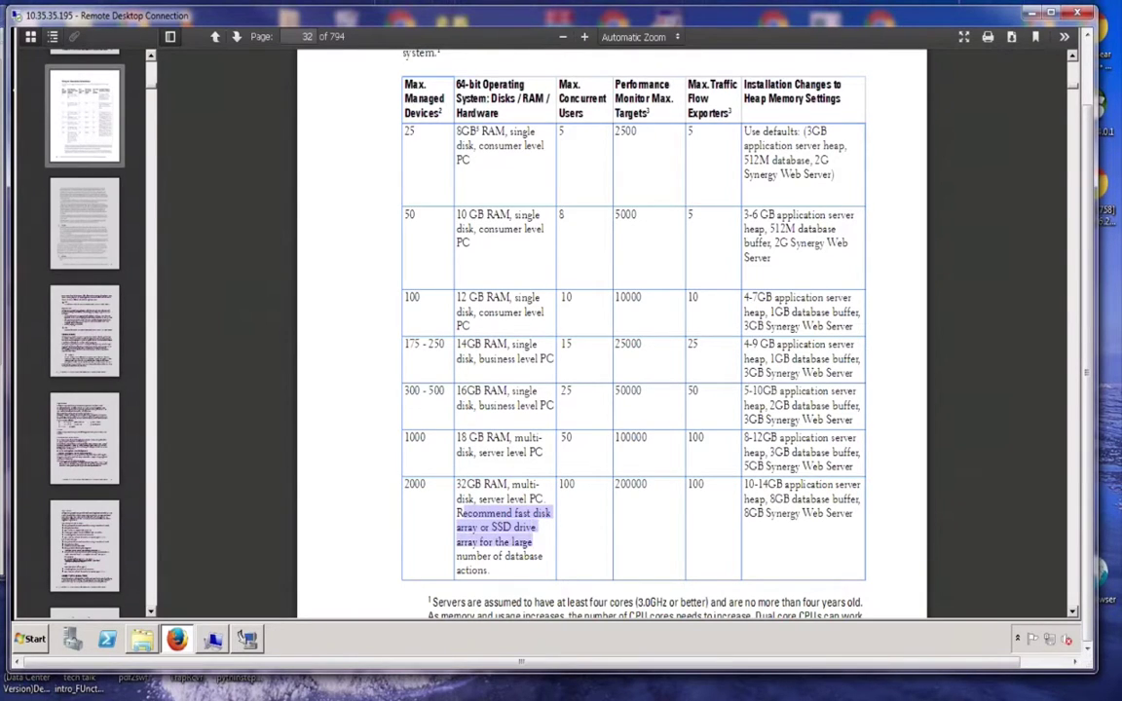
{"action": "left_click", "coordinate": [565, 515]}
{"action": "triple_click", "coordinate": [573, 489]}
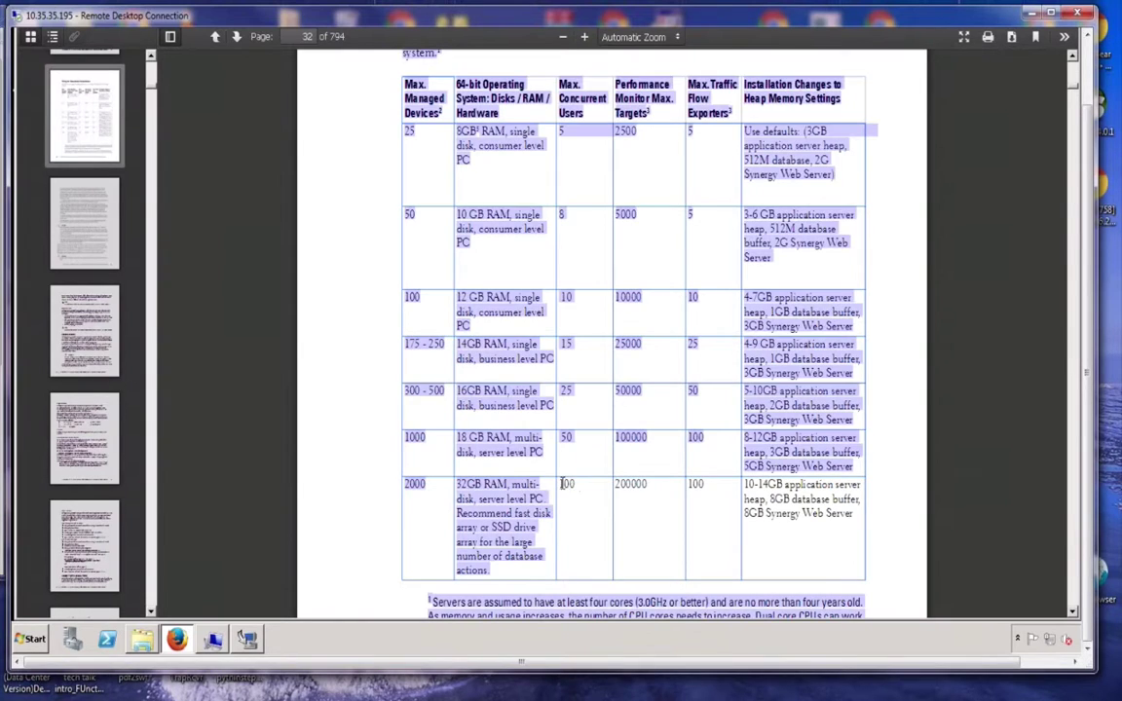
{"action": "left_click", "coordinate": [658, 514]}
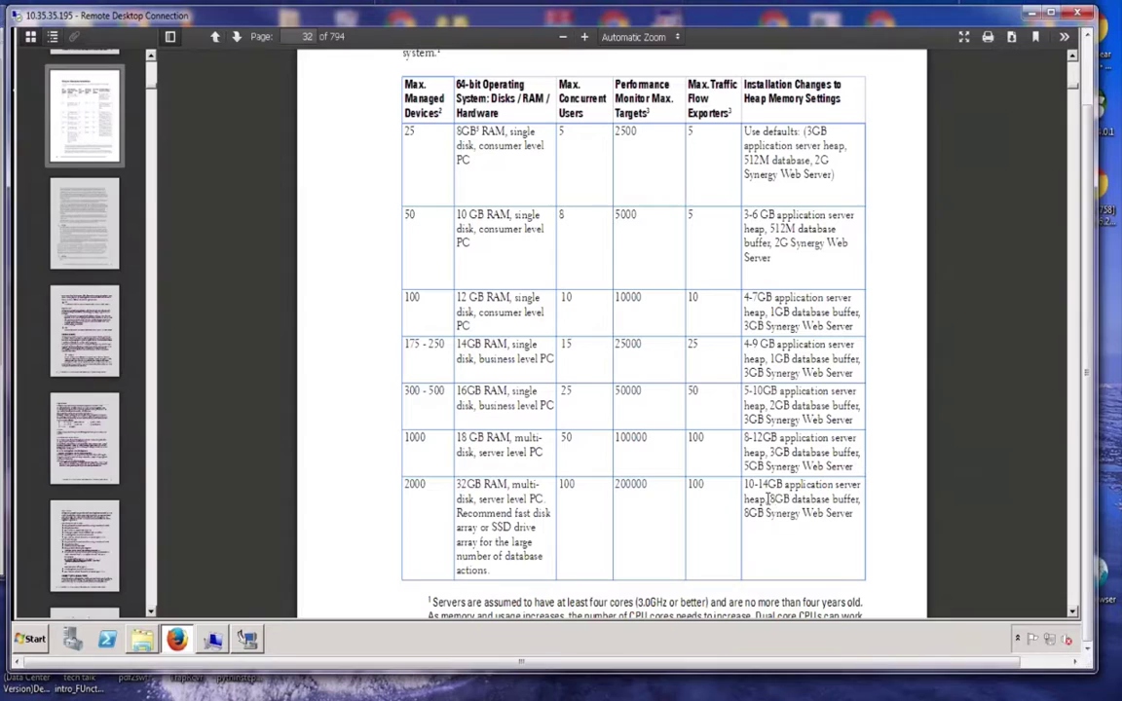
{"action": "left_click_drag", "start_coordinate": [772, 498], "coordinate": [861, 498]}
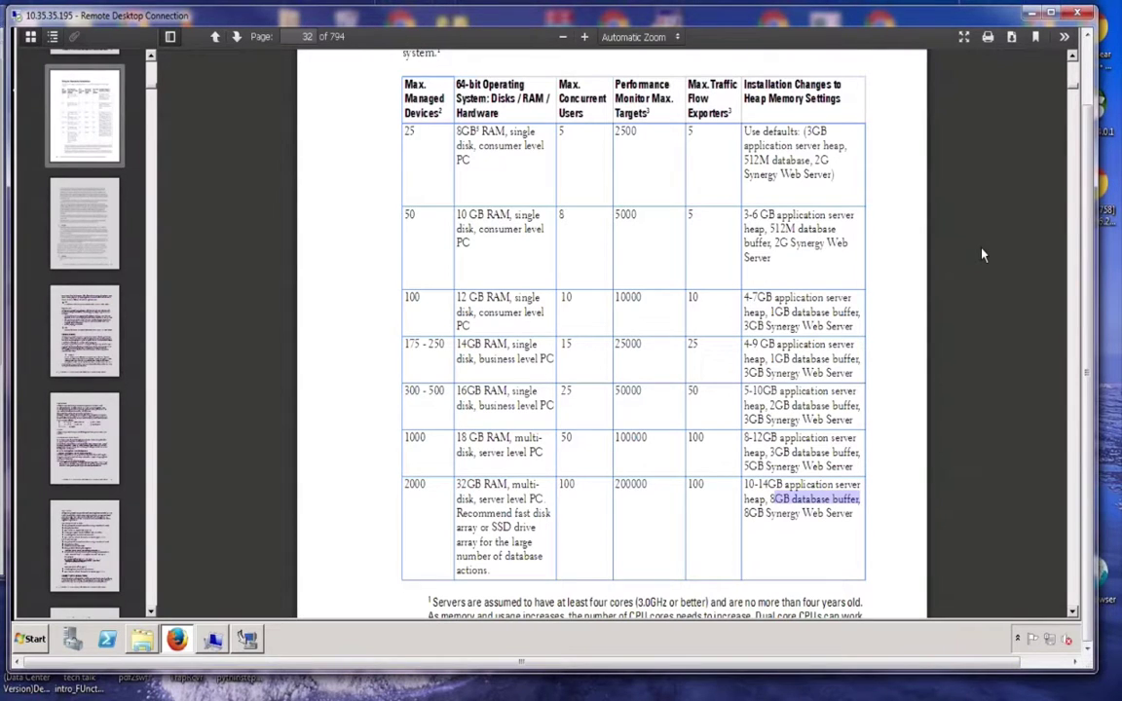
Switch back to the Dell OpenManage Network Manager installer and continue past the software requirements.
{"action": "left_click", "coordinate": [1030, 14]}
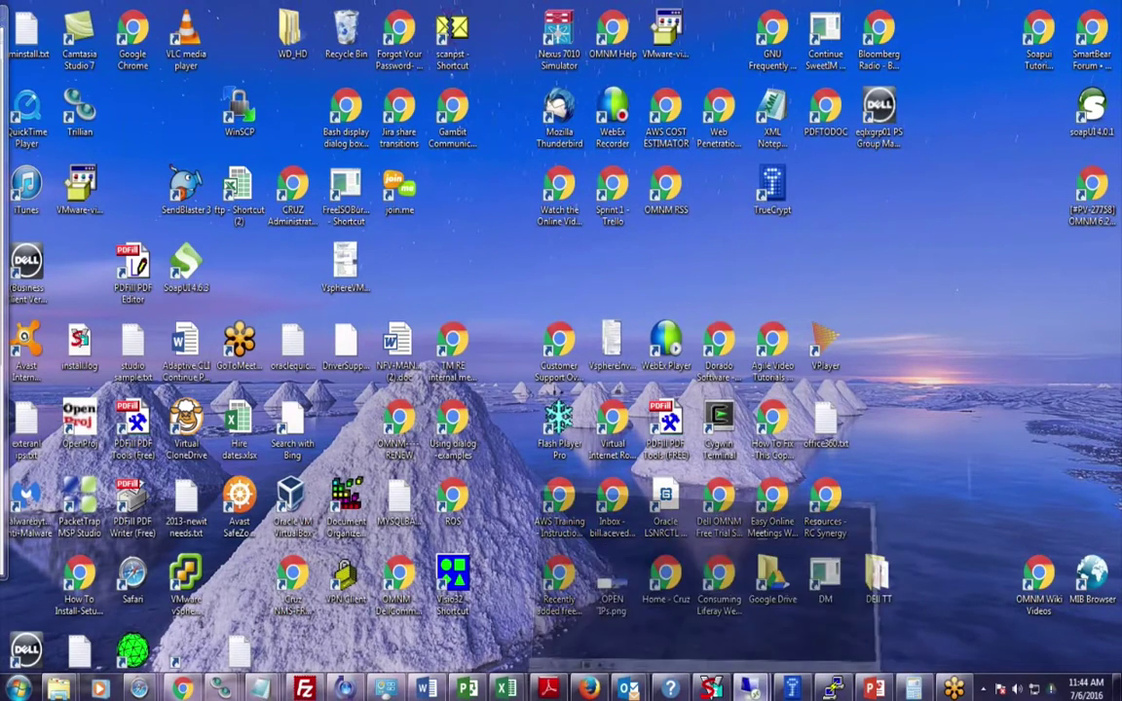
{"action": "left_click", "coordinate": [832, 688]}
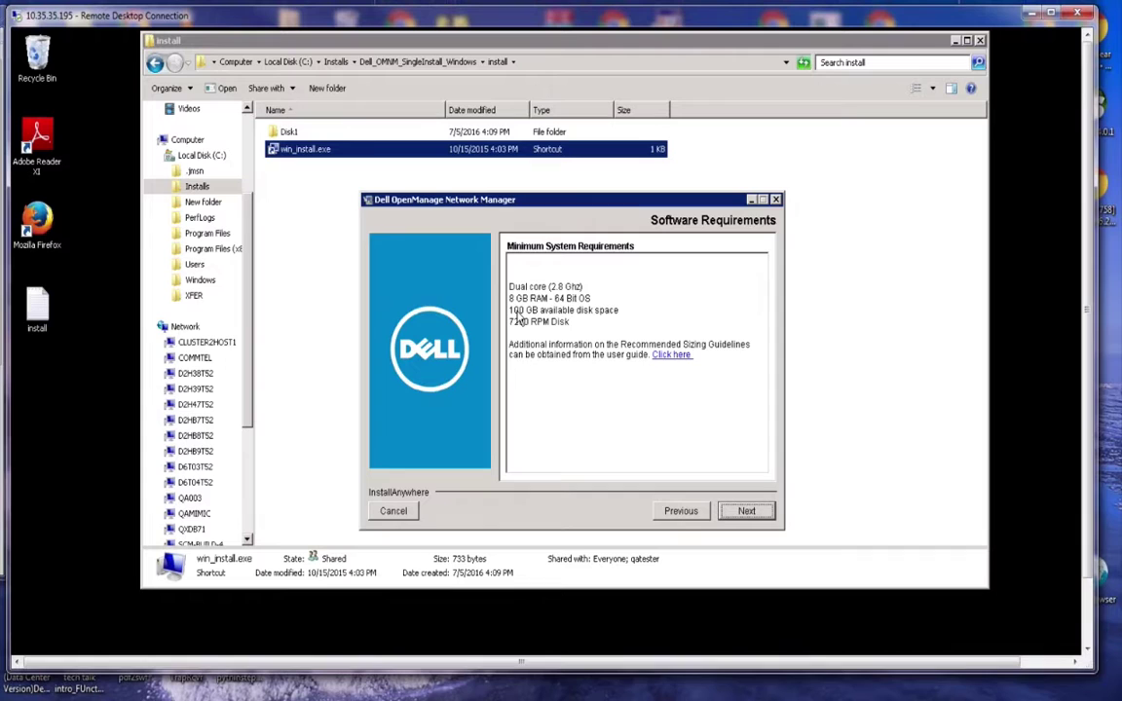
{"action": "left_click", "coordinate": [752, 512]}
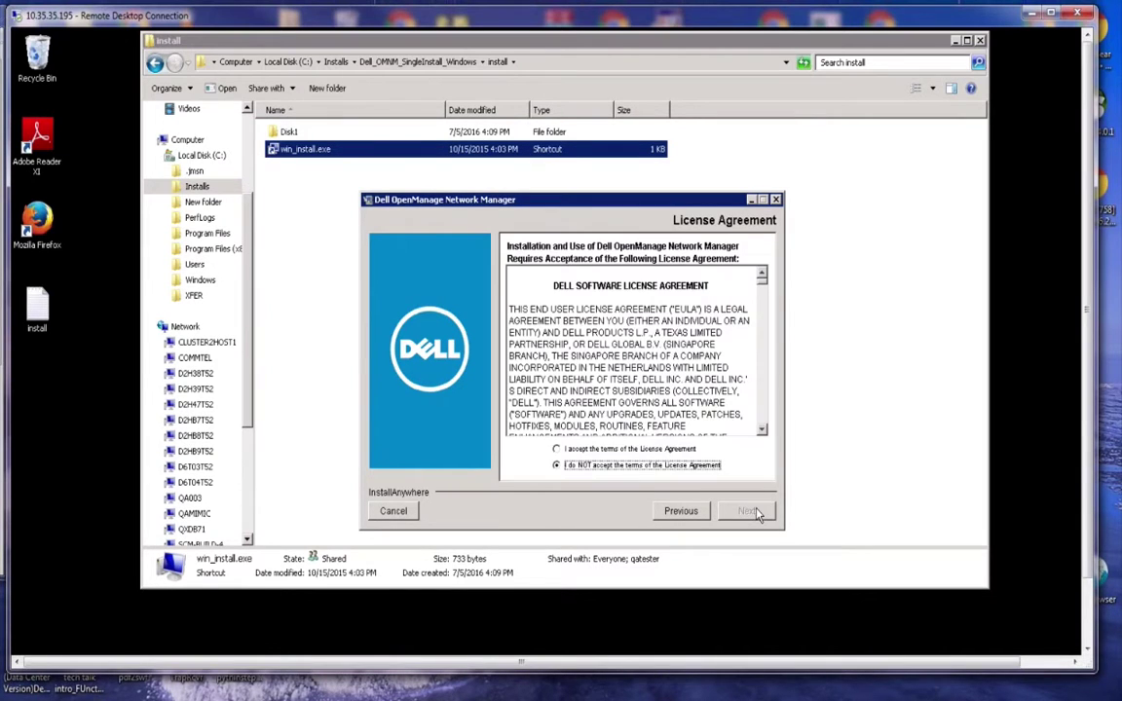
Accept the terms of the license agreement, look through its text to the end, and continue.
{"action": "left_click", "coordinate": [555, 450]}
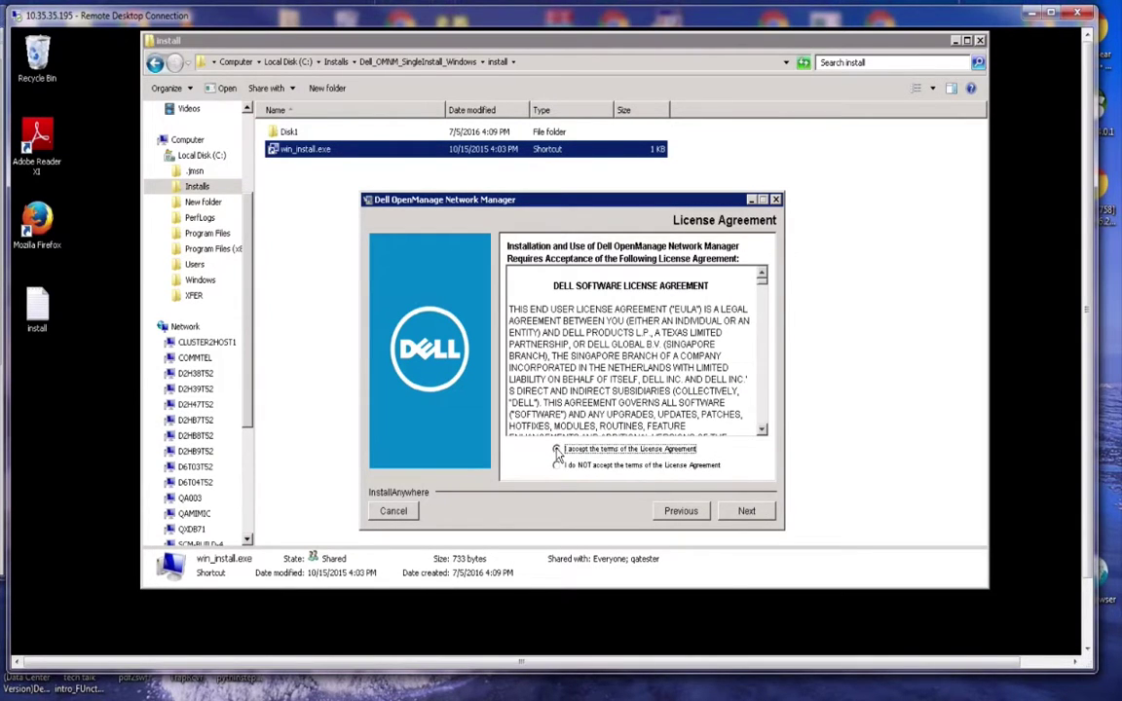
{"action": "left_click", "coordinate": [761, 301]}
{"action": "left_click_drag", "start_coordinate": [761, 297], "coordinate": [764, 435]}
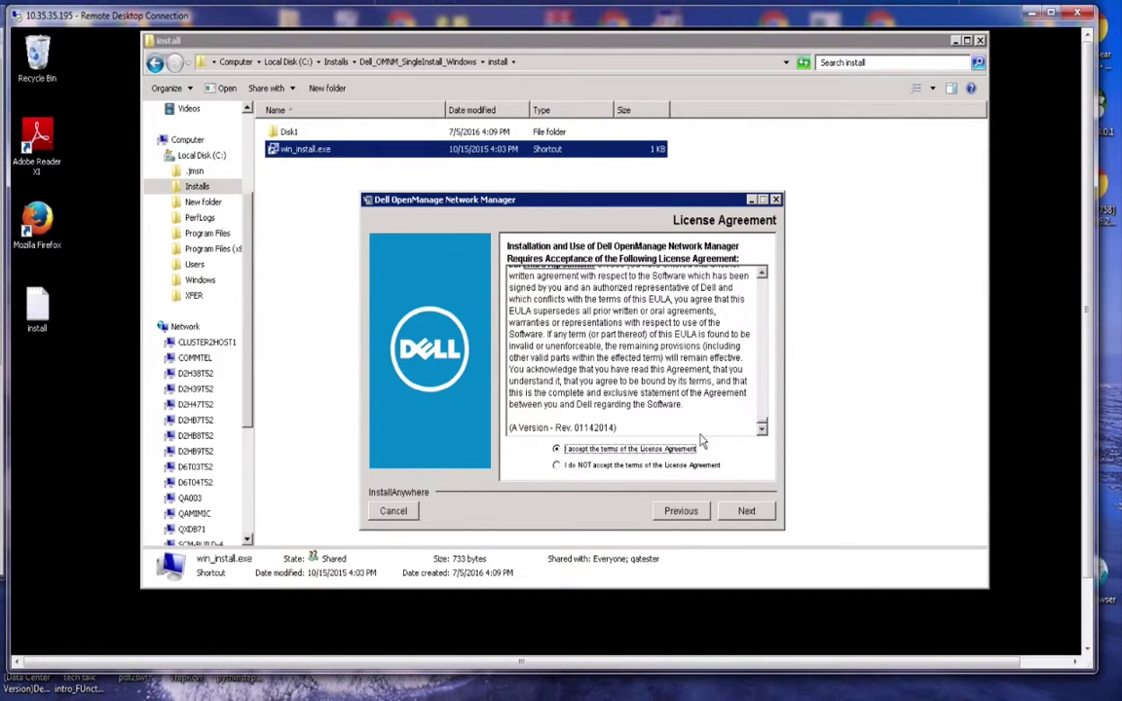
{"action": "left_click", "coordinate": [748, 513]}
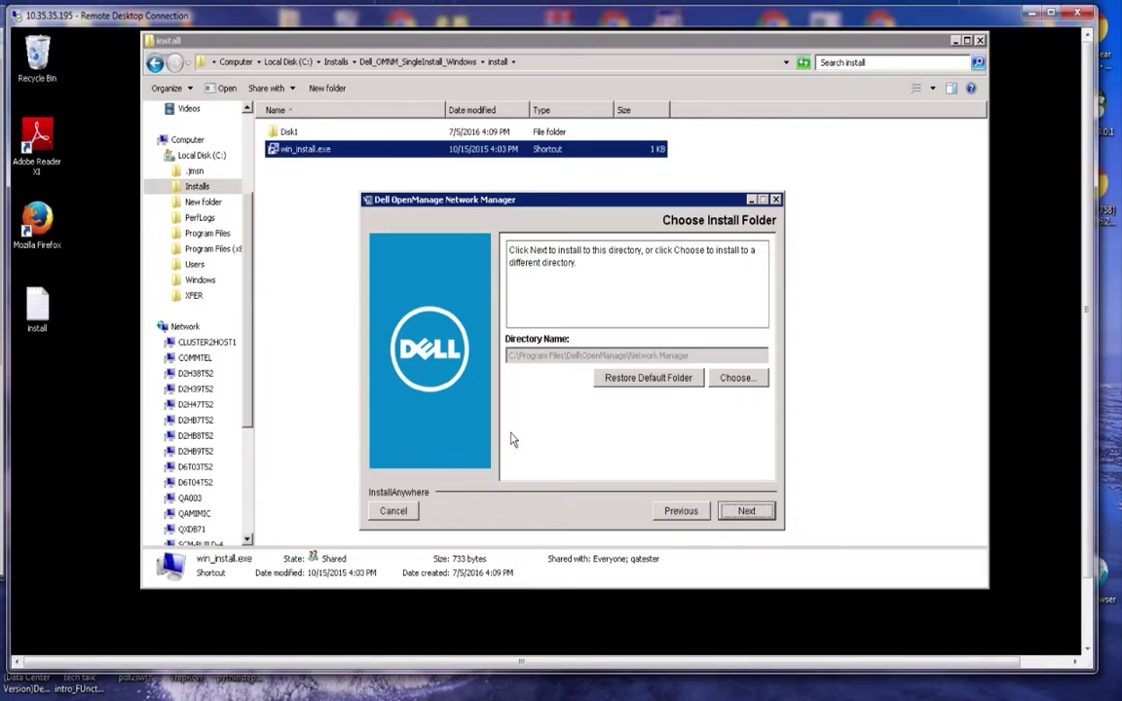
Keep the default install folder, set the Synergy Web Services maximum heap to 2 GB, and continue to MySQL Setup.
{"action": "left_click", "coordinate": [747, 513]}
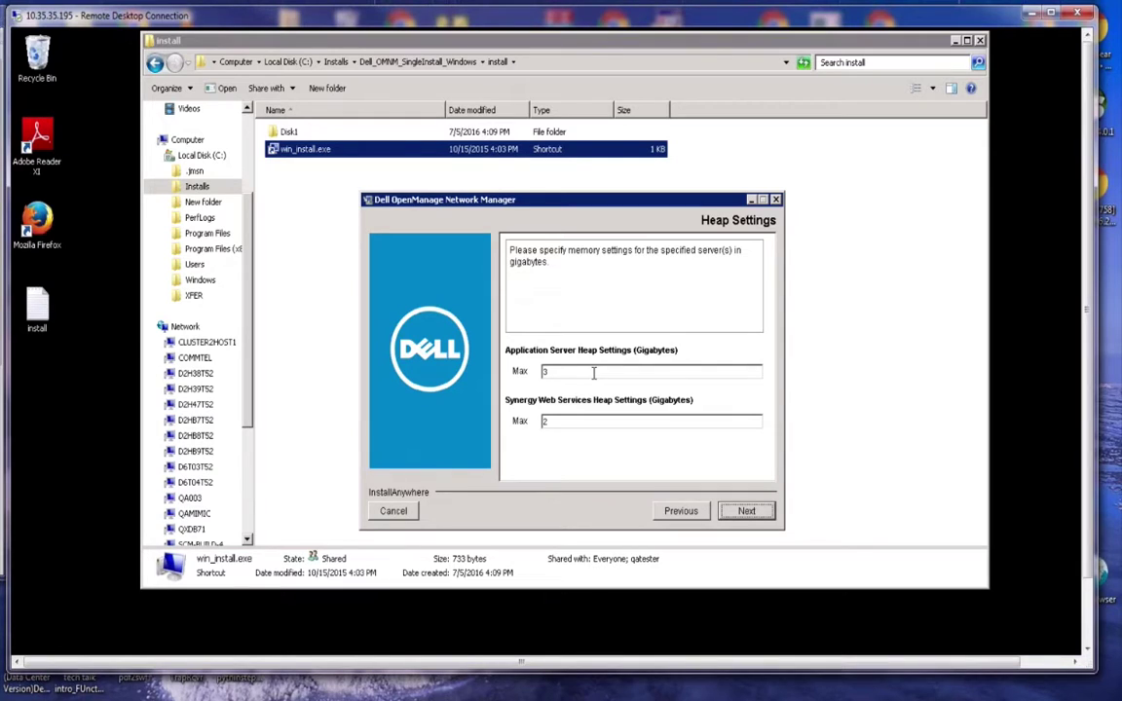
{"action": "left_click", "coordinate": [546, 420]}
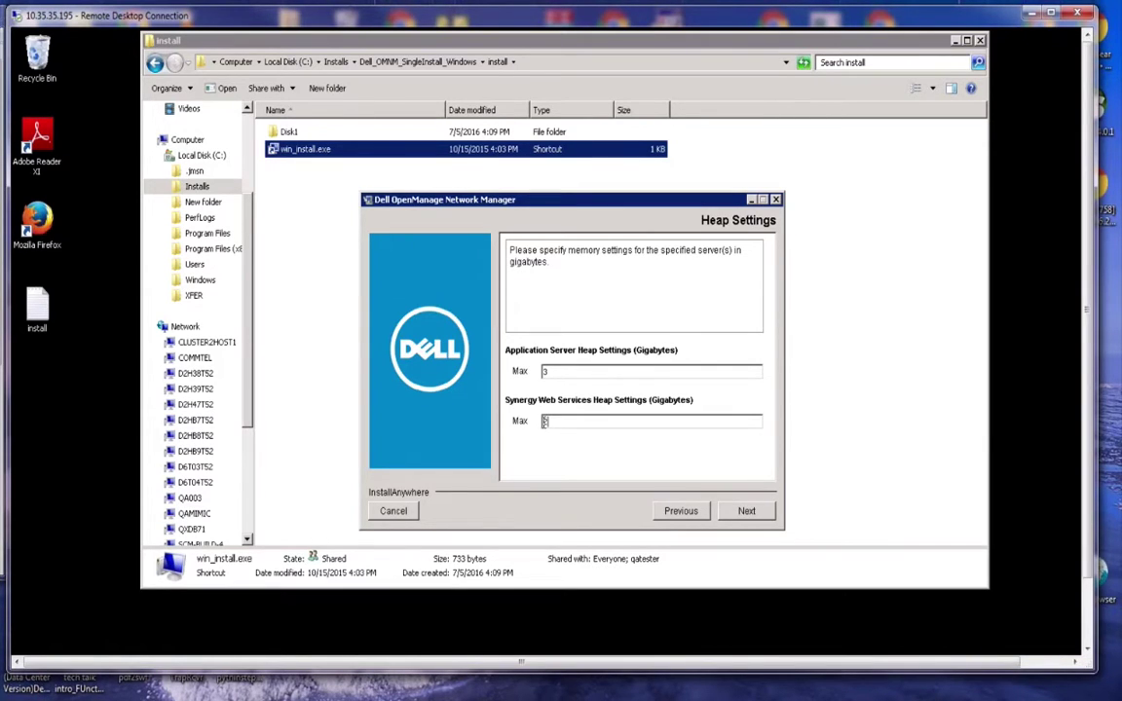
{"action": "double_click", "coordinate": [545, 421]}
{"action": "type", "text": "2"}
{"action": "left_click", "coordinate": [765, 515]}
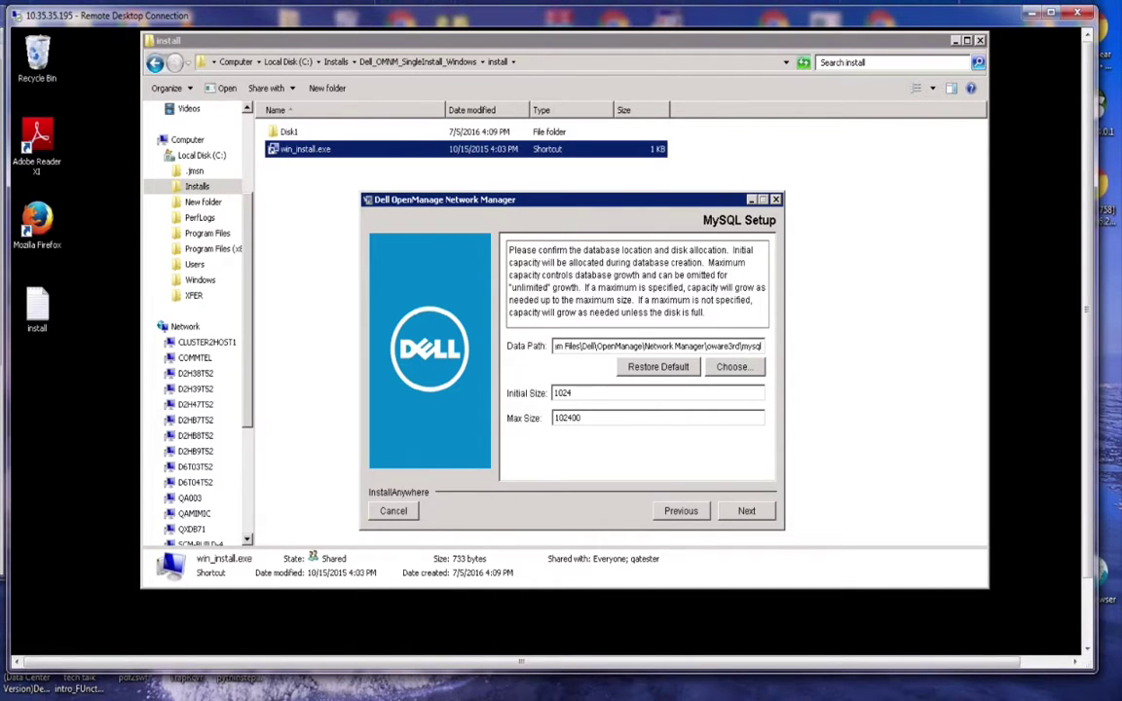
Keep the default MySQL data path, initial size of 1024 and maximum size of 102400, and continue to the pre-installation summary.
{"action": "double_click", "coordinate": [580, 393]}
{"action": "double_click", "coordinate": [594, 417]}
{"action": "left_click", "coordinate": [619, 392]}
{"action": "left_click", "coordinate": [745, 512]}
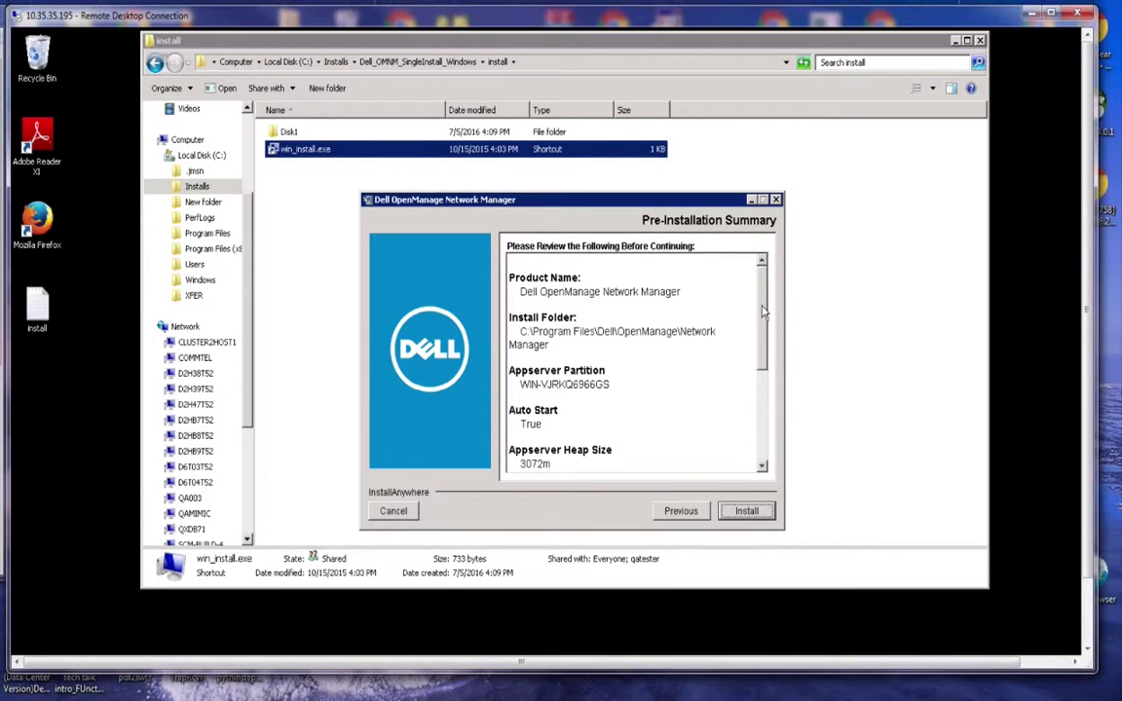
Review the whole pre-installation summary, from the install folder to the disk space information, and start the installation.
{"action": "scroll", "coordinate": [681, 312], "scroll_direction": "down", "scroll_amount": 3}
{"action": "scroll", "coordinate": [603, 327], "scroll_direction": "up", "scroll_amount": 3}
{"action": "scroll", "coordinate": [682, 311], "scroll_direction": "down", "scroll_amount": 2}
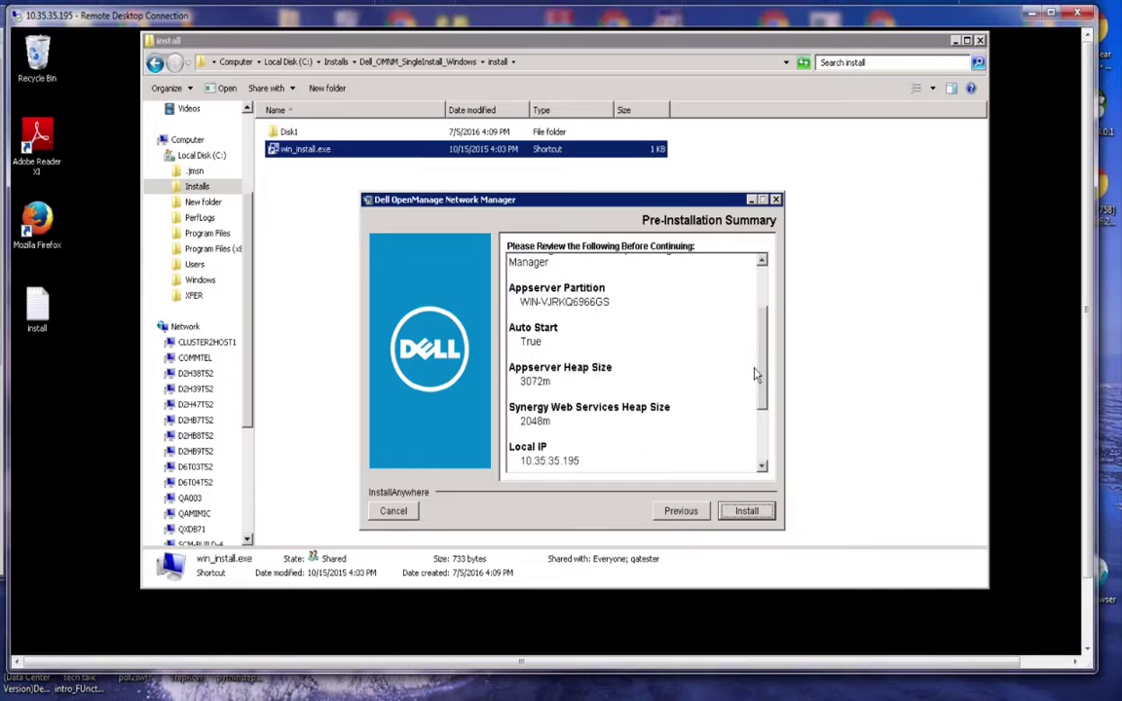
{"action": "scroll", "coordinate": [756, 375], "scroll_direction": "down", "scroll_amount": 2}
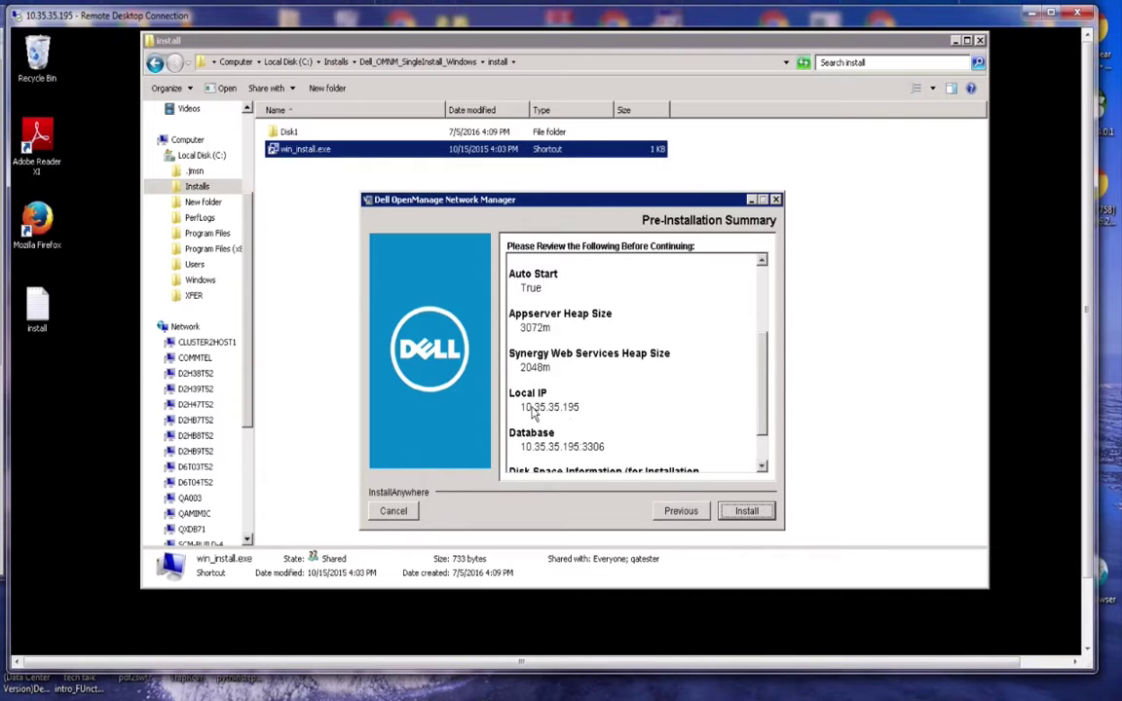
{"action": "scroll", "coordinate": [765, 426], "scroll_direction": "down", "scroll_amount": 2}
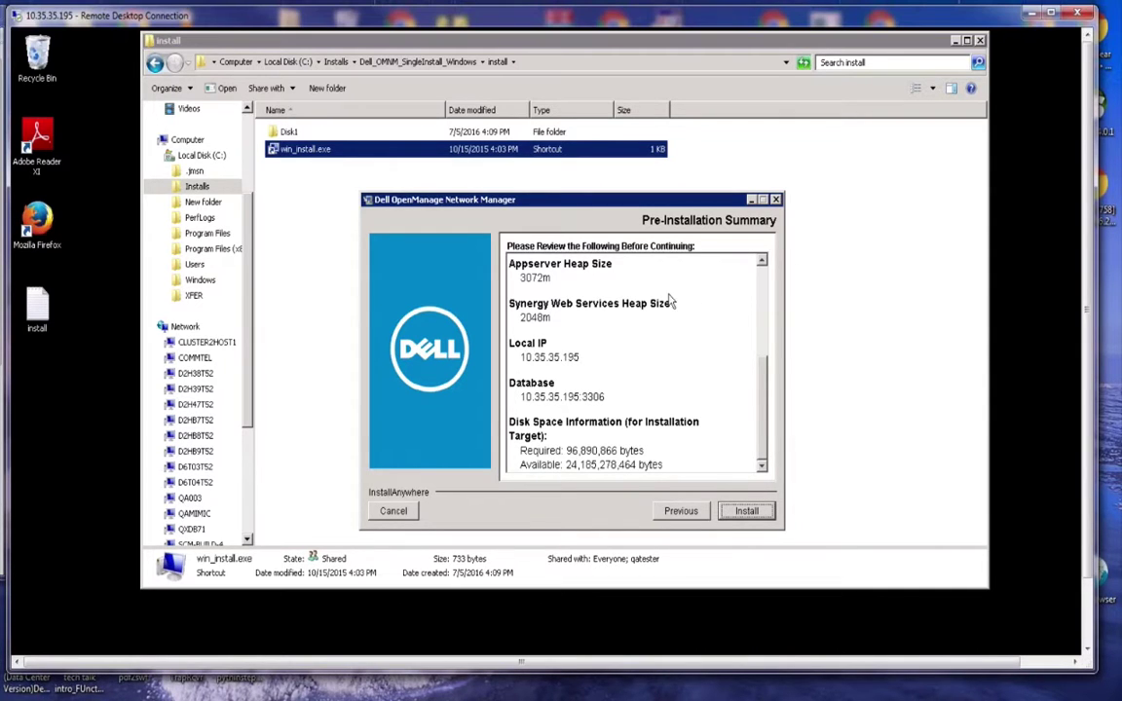
{"action": "left_click", "coordinate": [742, 514]}
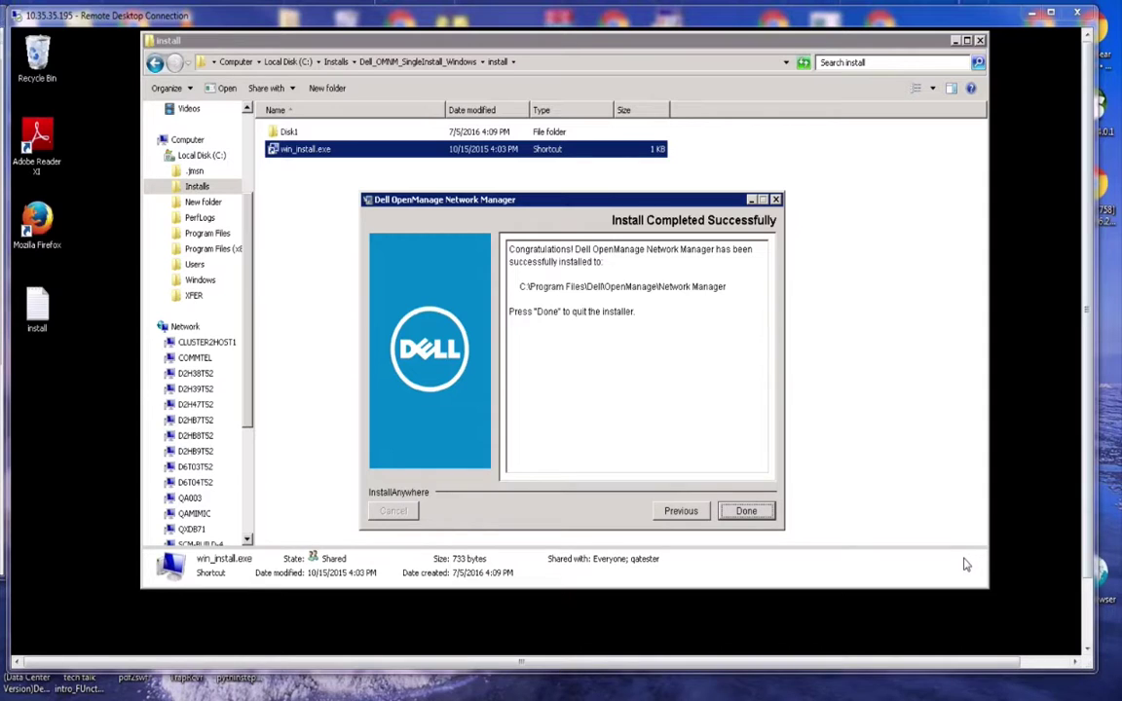
Quit the completed installer and show the hidden notification area icons on the remote server.
{"action": "left_click", "coordinate": [746, 511]}
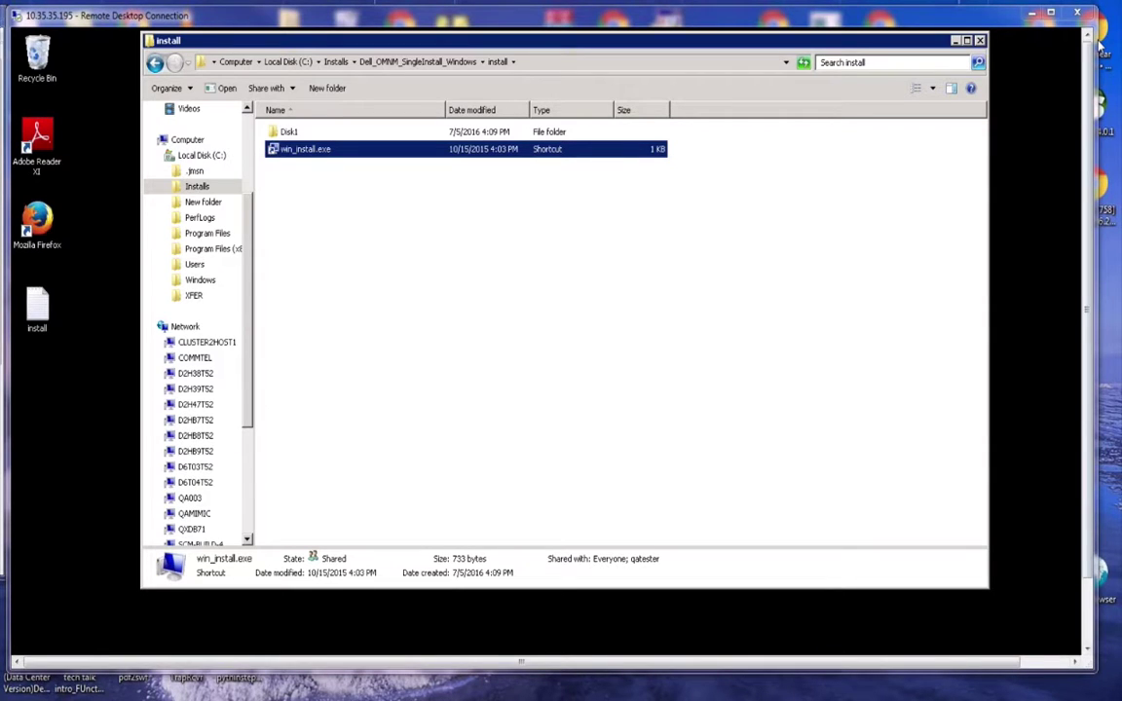
{"action": "scroll", "coordinate": [1087, 604], "scroll_direction": "down", "scroll_amount": 2}
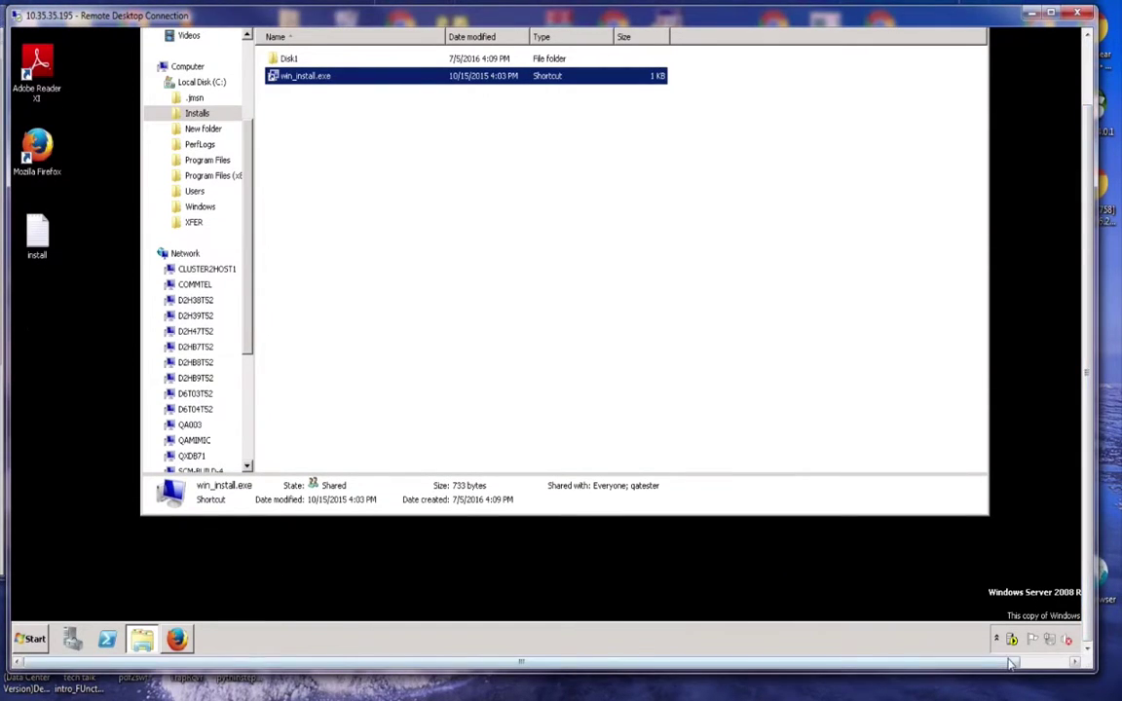
{"action": "left_click", "coordinate": [996, 639]}
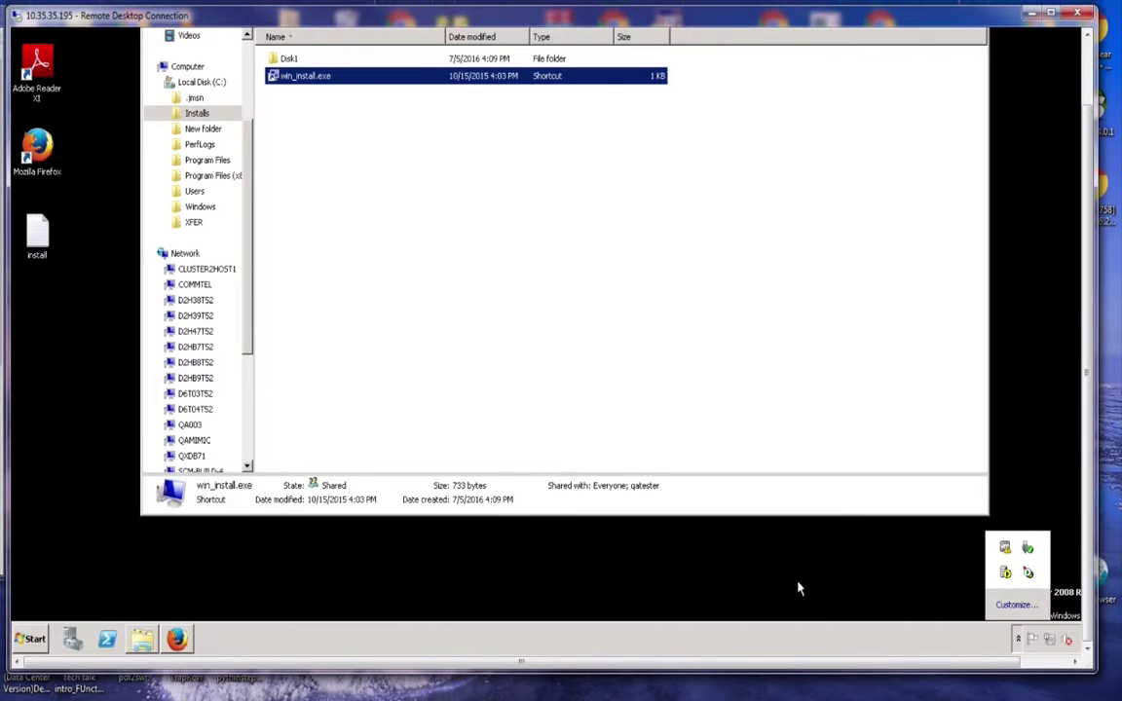
Switch to the OMNM6.2TT_BASIC WINDOWS_INSTALLATION_EXIT.pptx slide show in PowerPoint and move its window fully into view.
{"action": "mouse_move", "coordinate": [875, 691]}
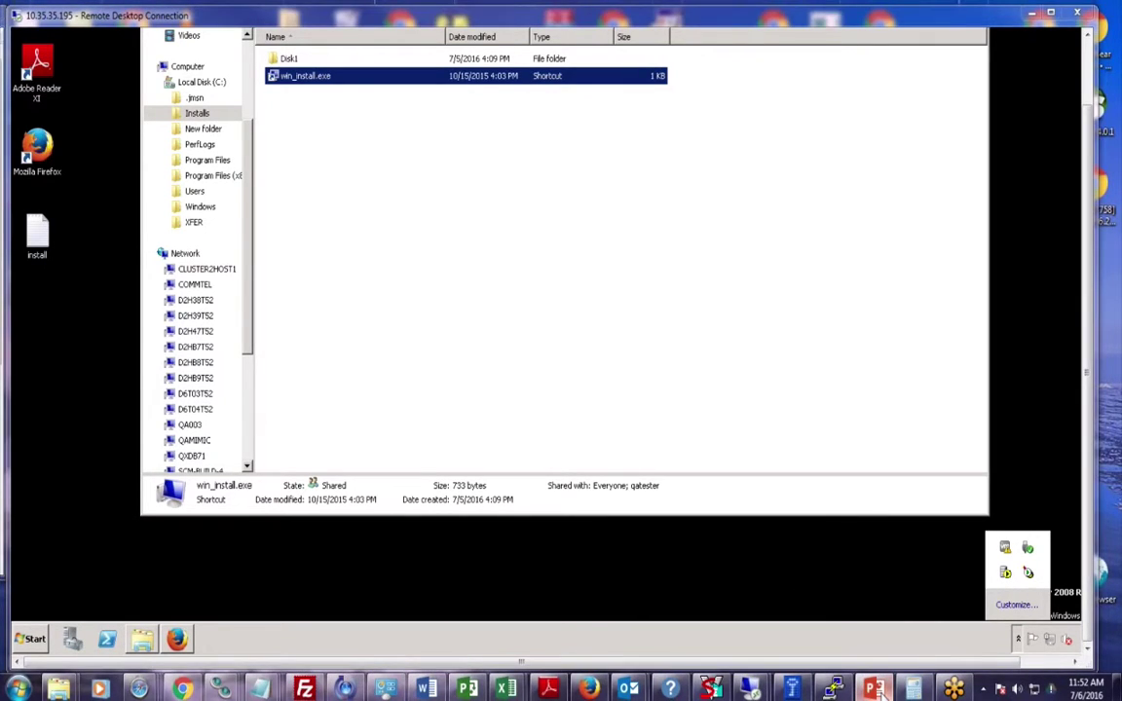
{"action": "left_click", "coordinate": [874, 688]}
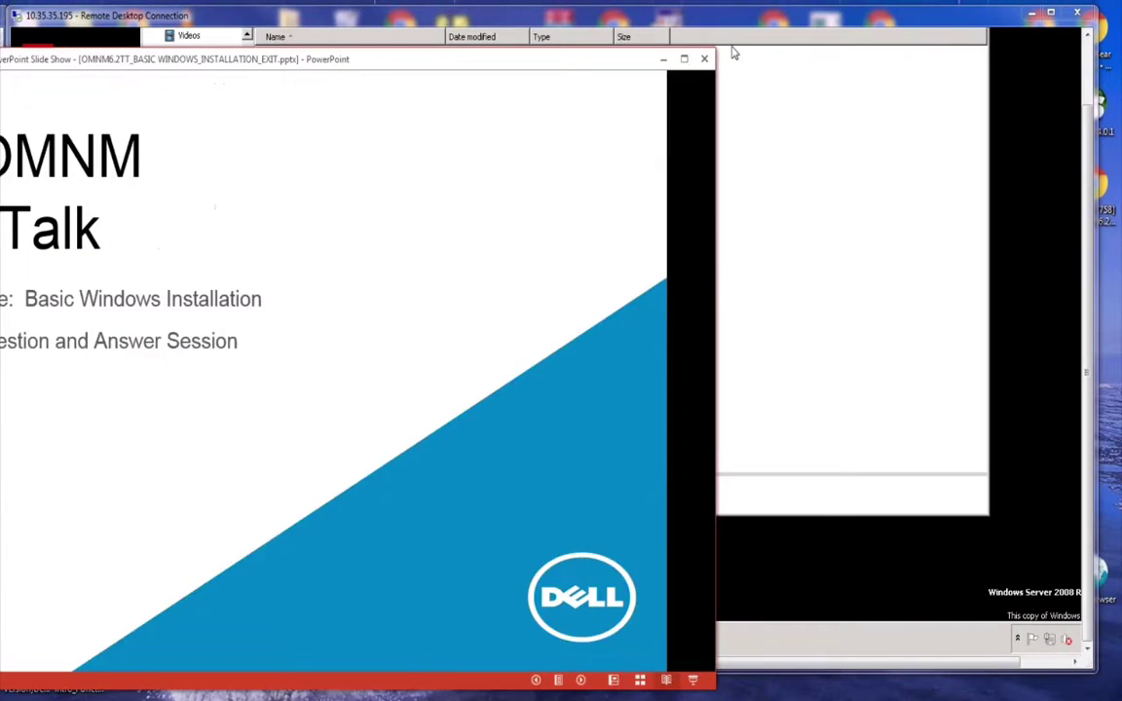
{"action": "left_click_drag", "start_coordinate": [734, 54], "coordinate": [779, 25]}
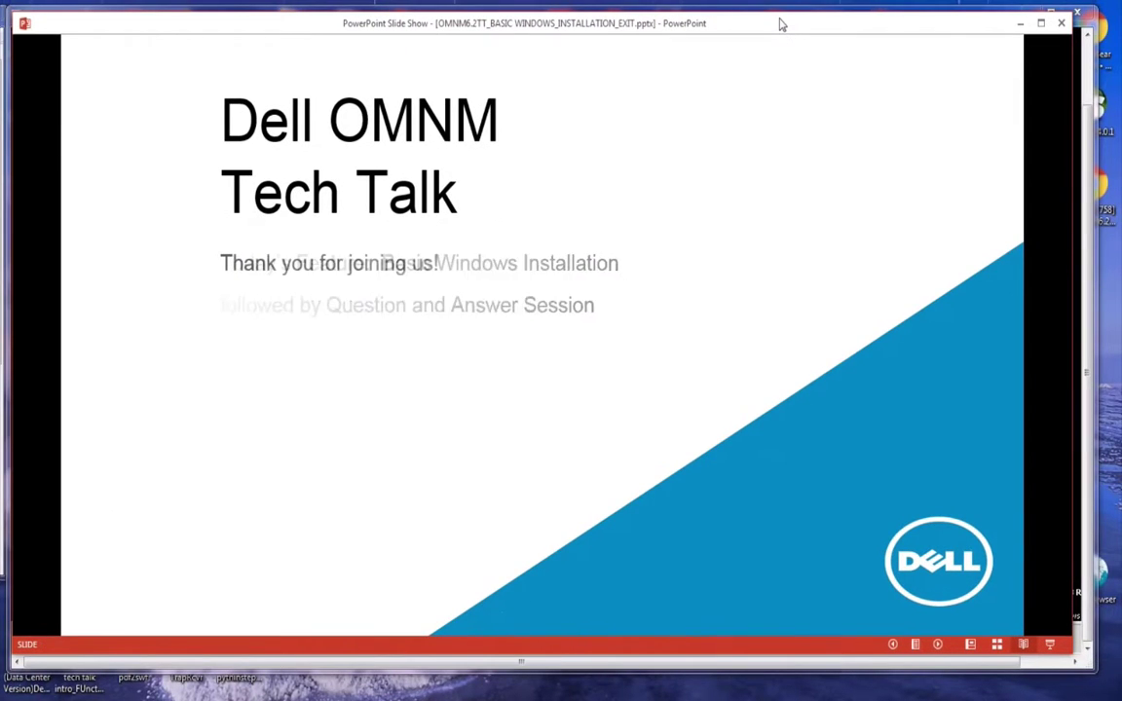